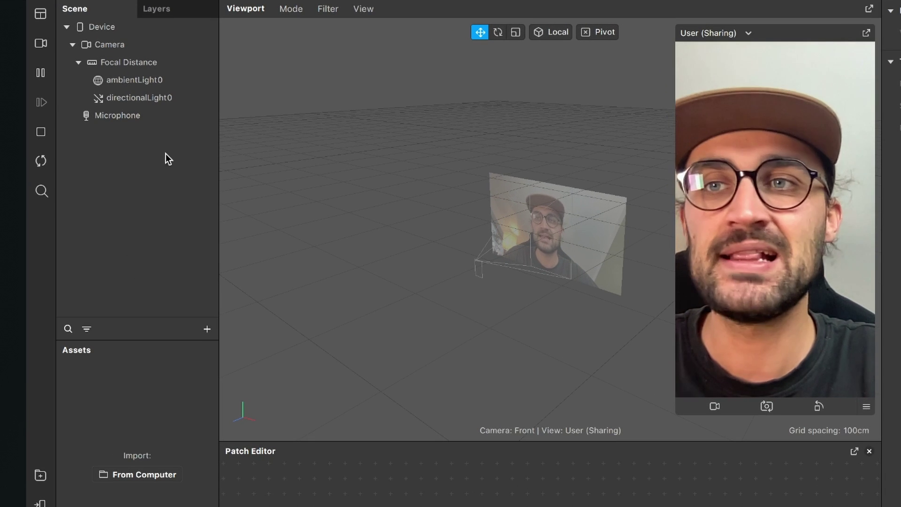
Extract the camera's texture and add a Person segmentation mask to the camera.
left_click(125, 47)
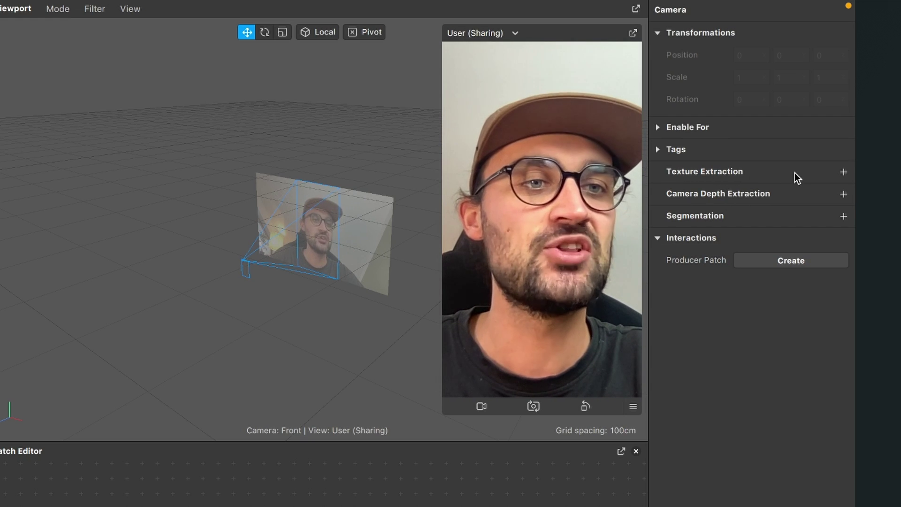
left_click(844, 173)
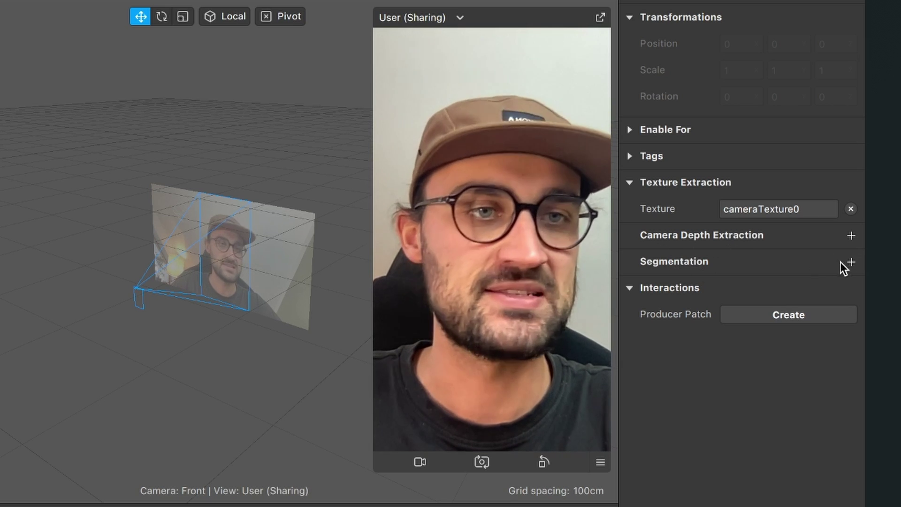
left_click(850, 262)
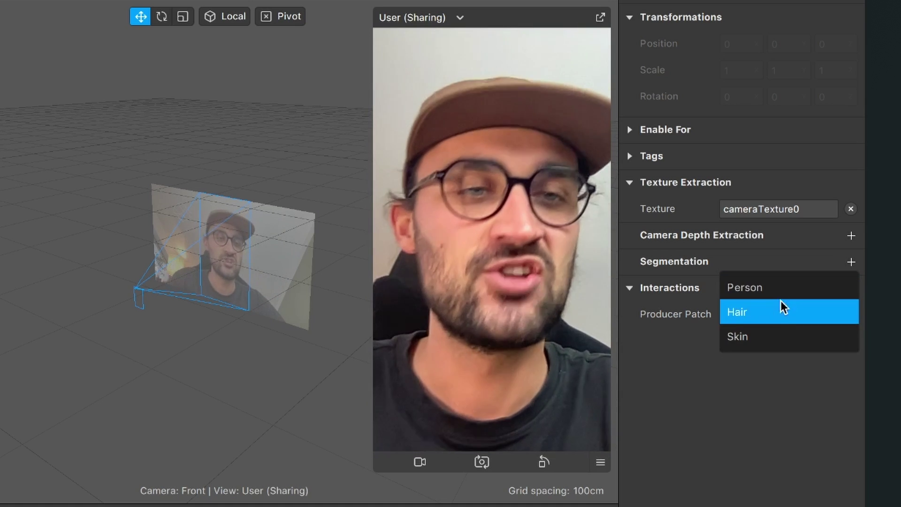
left_click(774, 287)
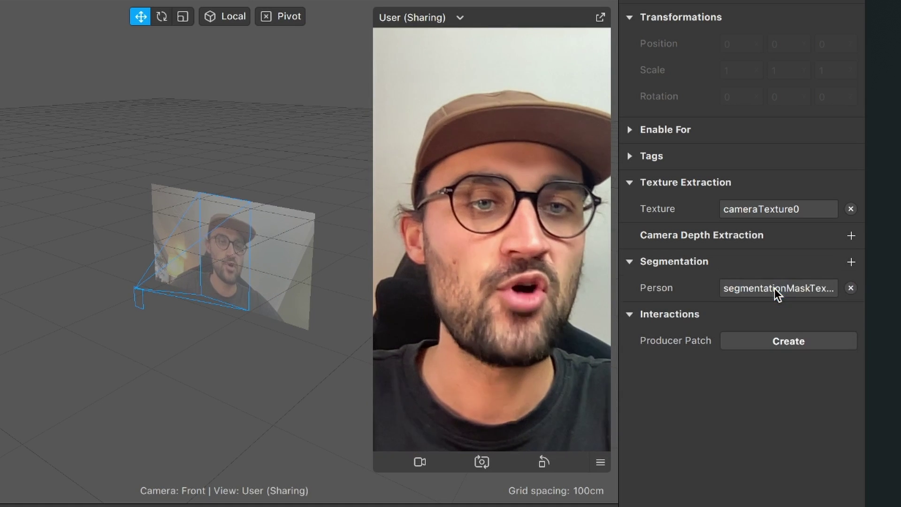
Add Hair and Skin segmentation masks to the camera, removing the platforms that do not support hair segmentation.
left_click(851, 261)
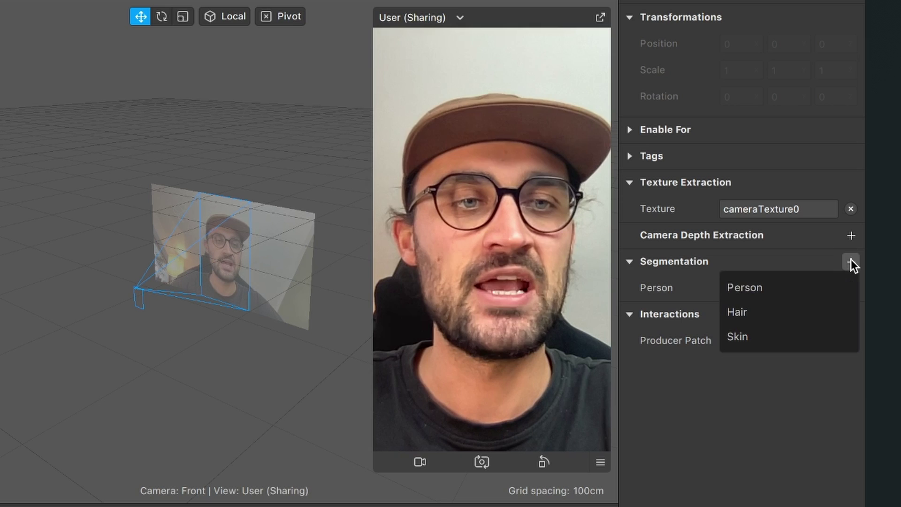
left_click(765, 314)
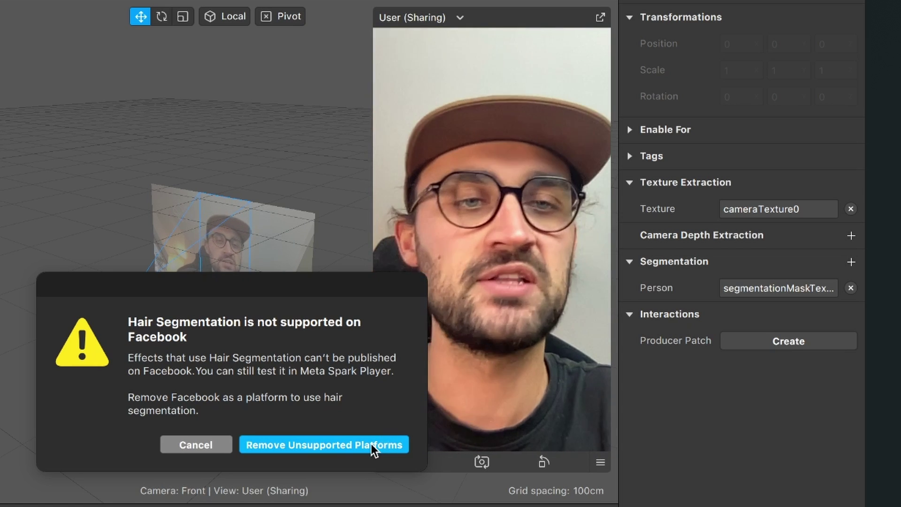
left_click(371, 443)
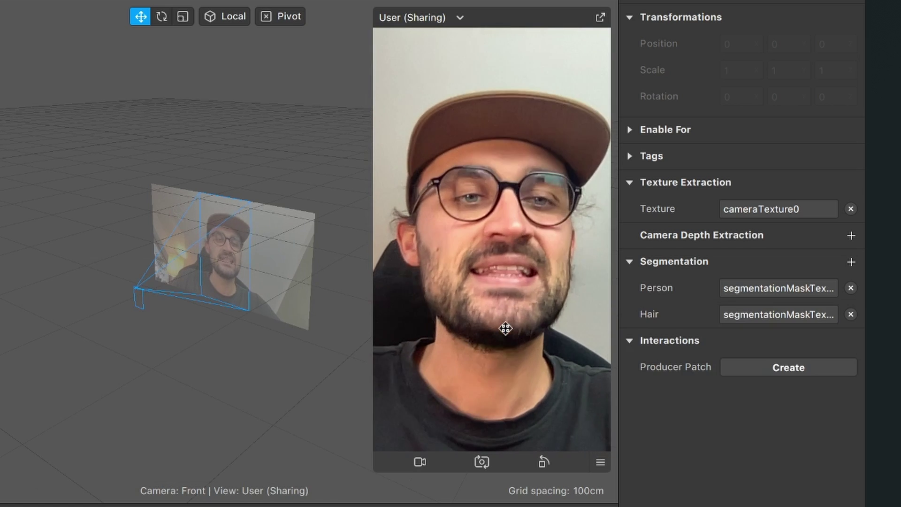
left_click(851, 261)
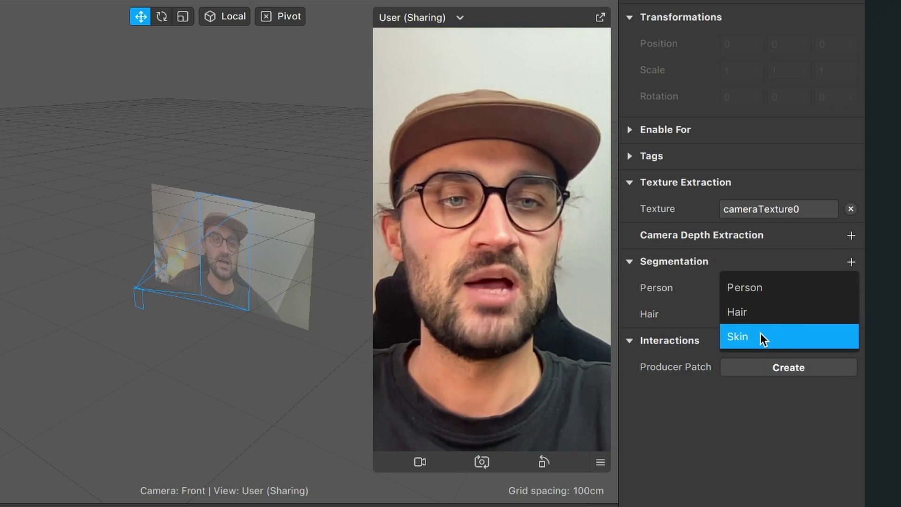
left_click(759, 333)
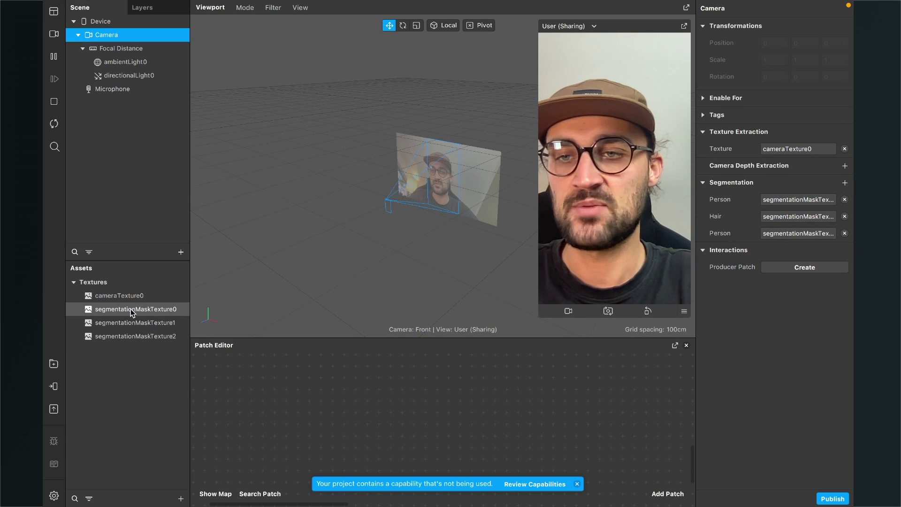
Rename the three segmentation mask textures by type as Segmentation Person, Segmentation Hair and Segmentation Skin.
left_click(132, 313)
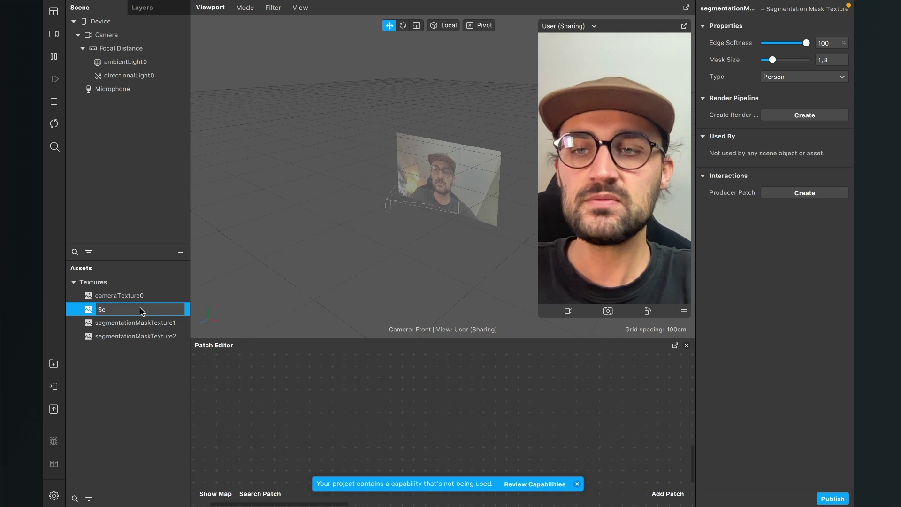
type("gmentation Person")
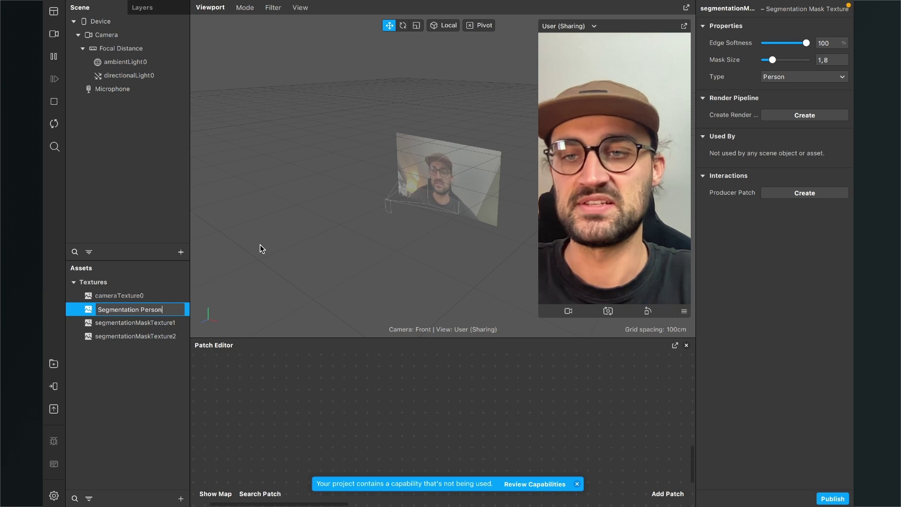
left_click(159, 324)
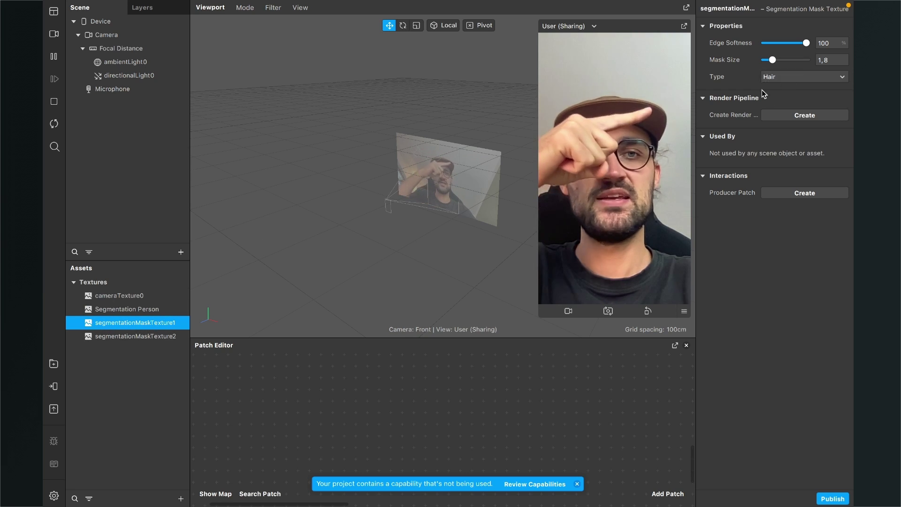
left_click(137, 336)
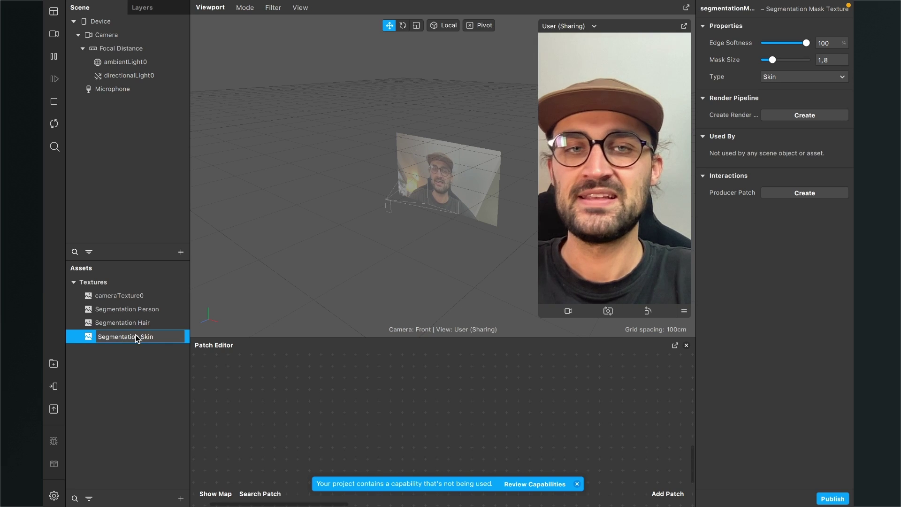
left_click(155, 431)
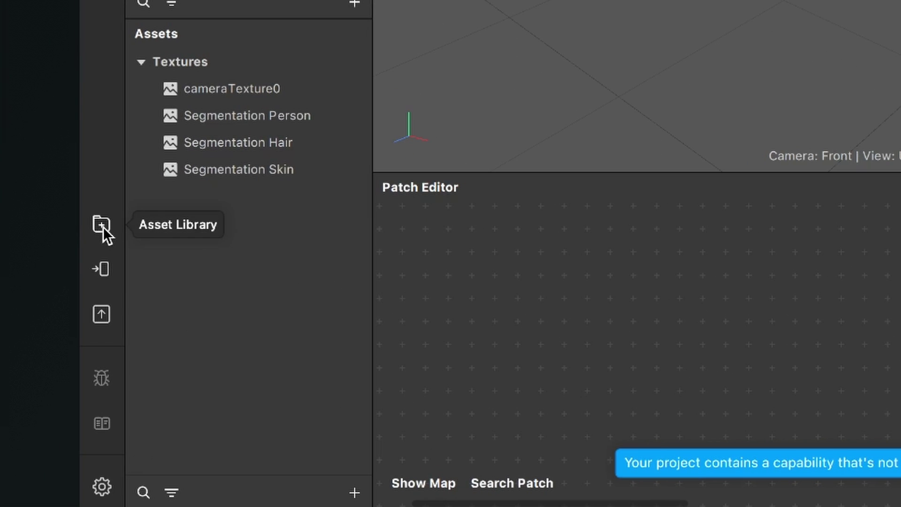
Find the Texture Projection patch in the AR Library, import it into the project, and close the library and the capability notice.
left_click(101, 227)
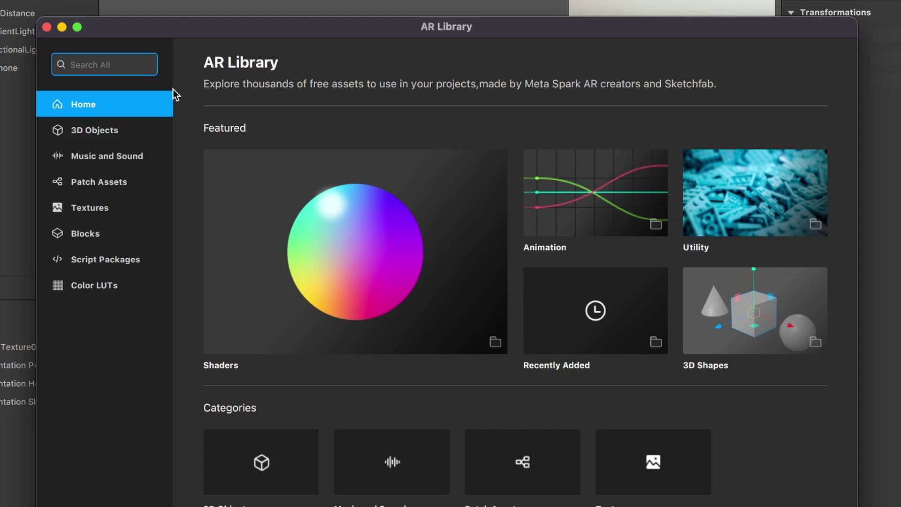
type("Texture Projecti")
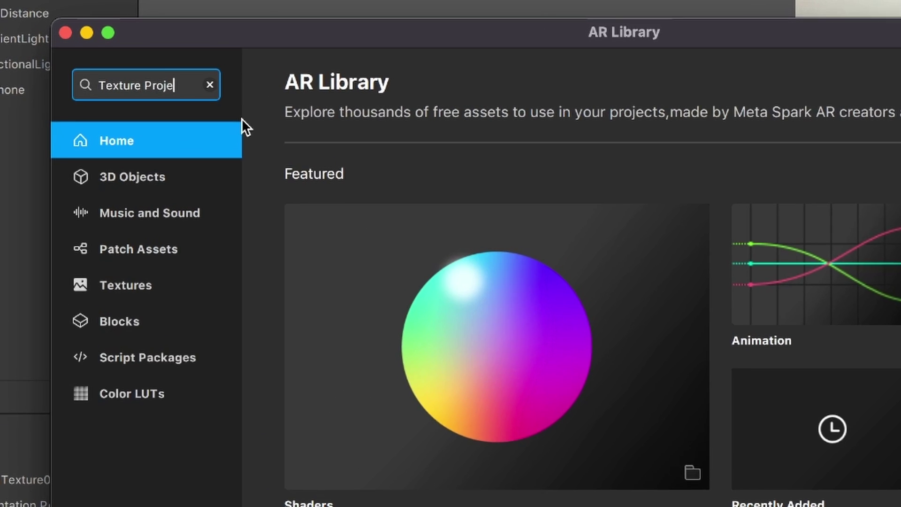
type("on")
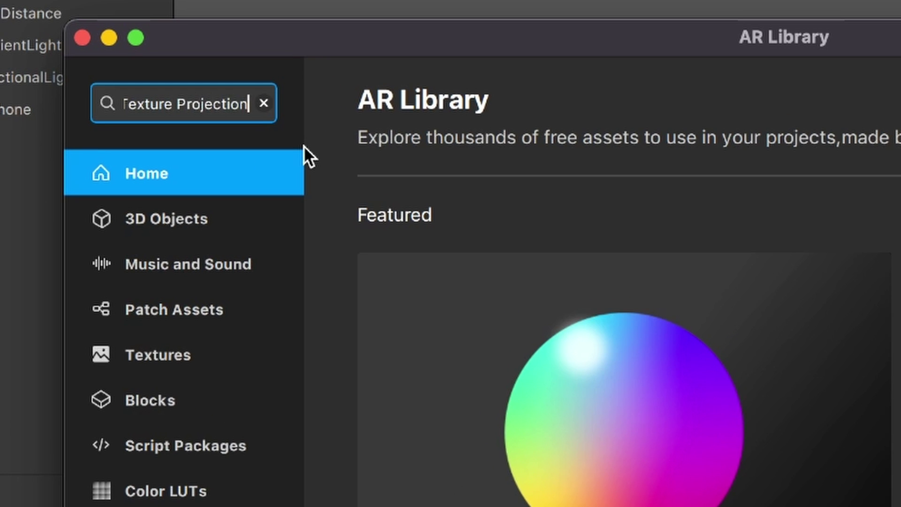
key("Return")
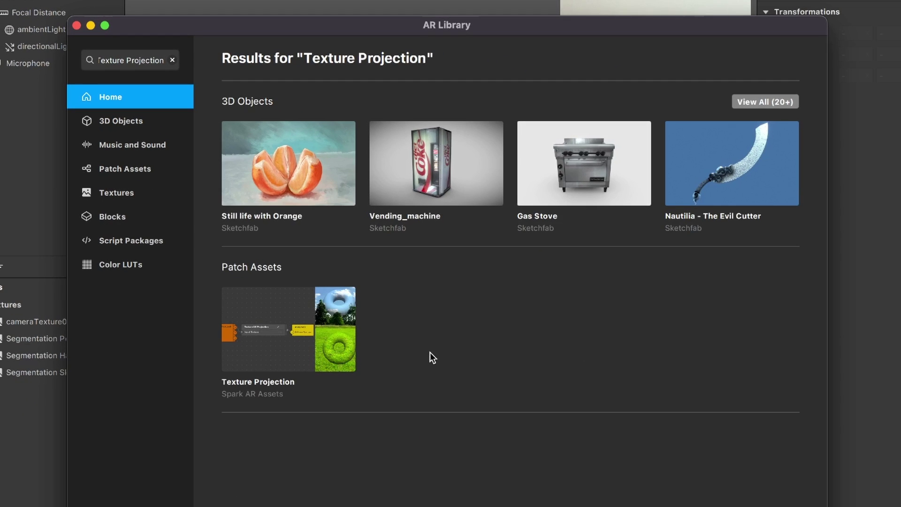
left_click(280, 326)
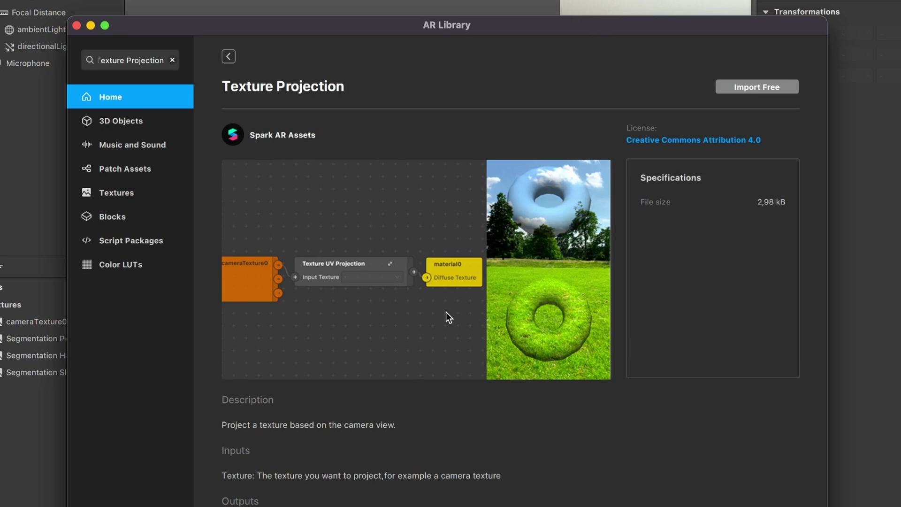
left_click(768, 87)
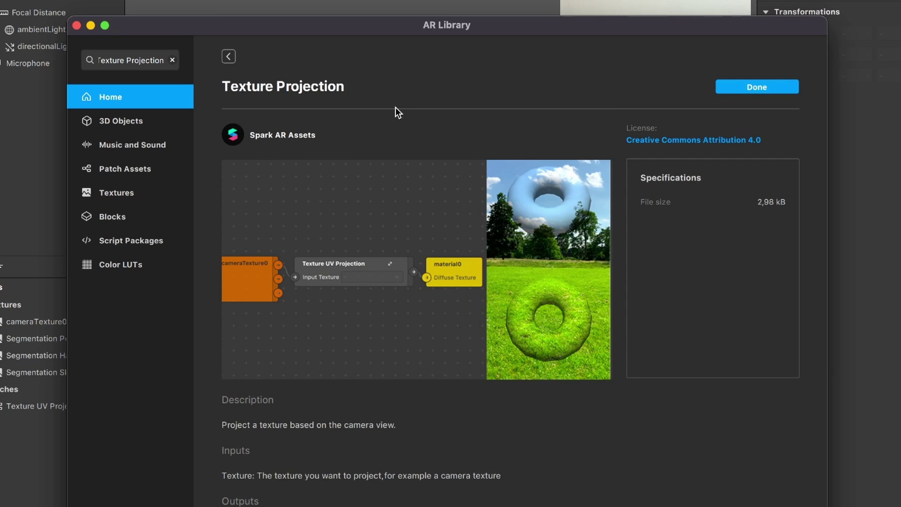
left_click(76, 25)
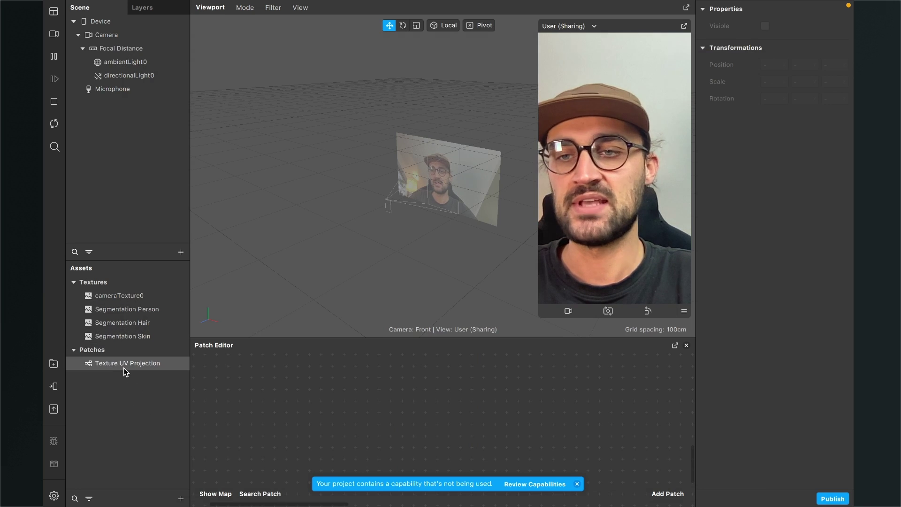
left_click(577, 483)
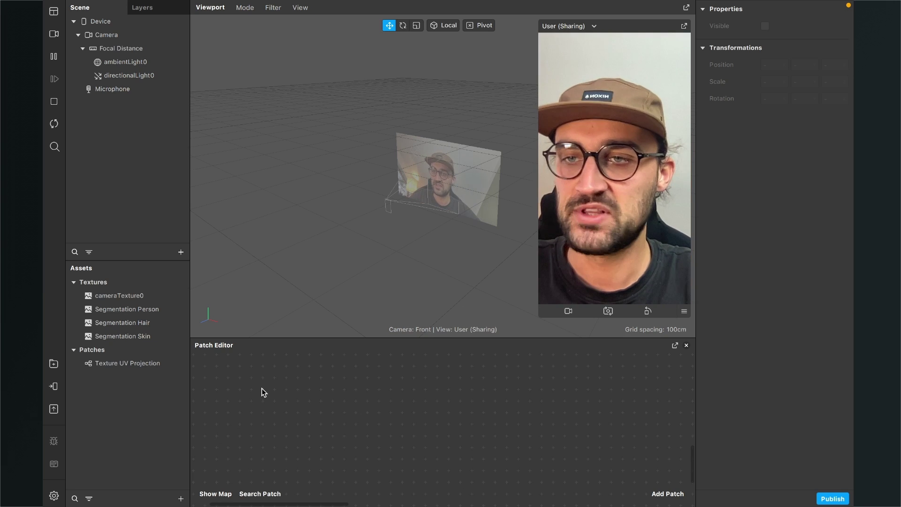
Import the BG image from the computer's Assets folder as a texture.
left_click(182, 498)
mouse_move(229, 335)
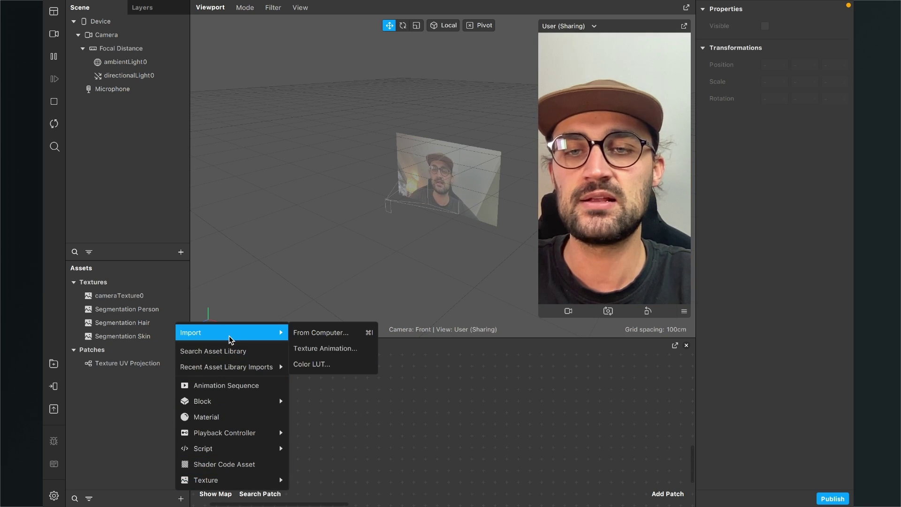
left_click(299, 333)
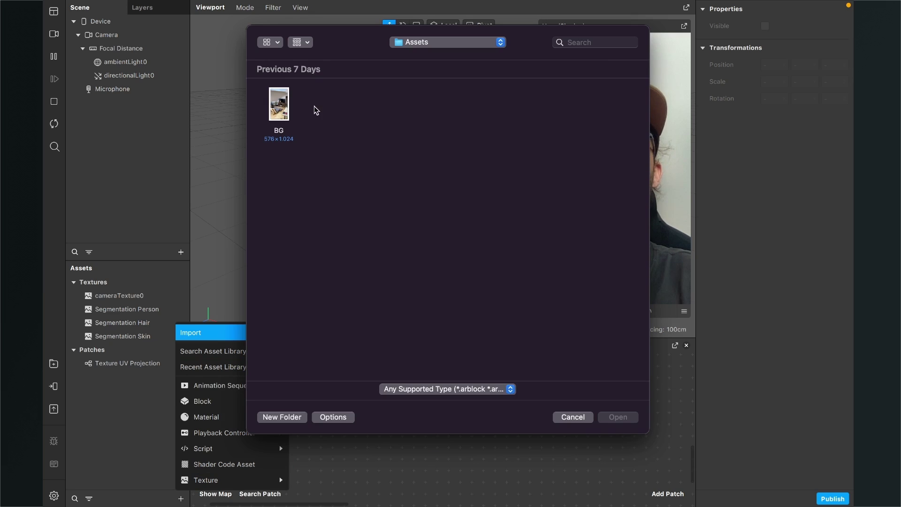
left_click(287, 116)
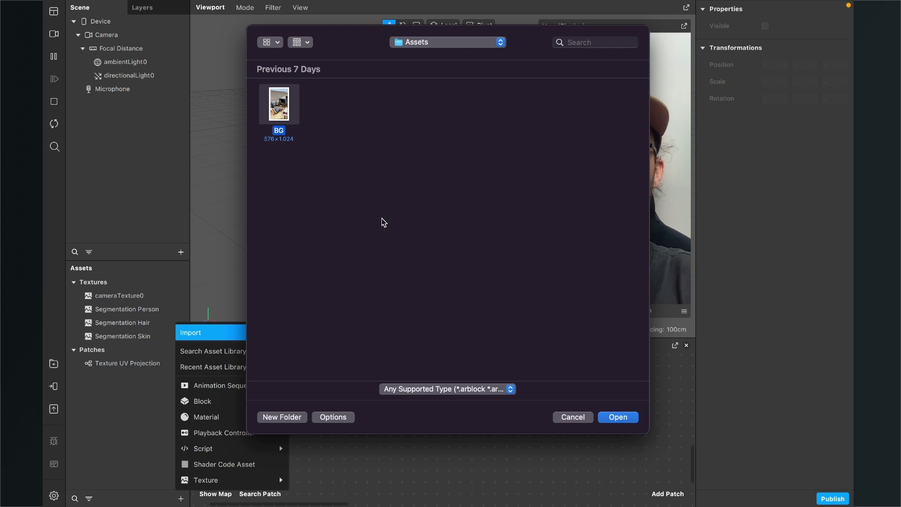
left_click(627, 417)
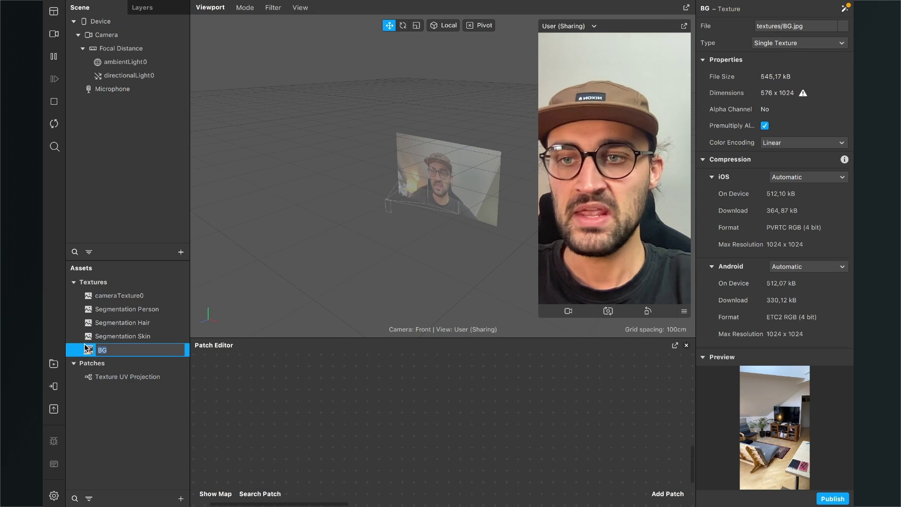
Set the BG texture's compression to None for iOS, Android and Older Android.
left_click(91, 323)
left_click(91, 349)
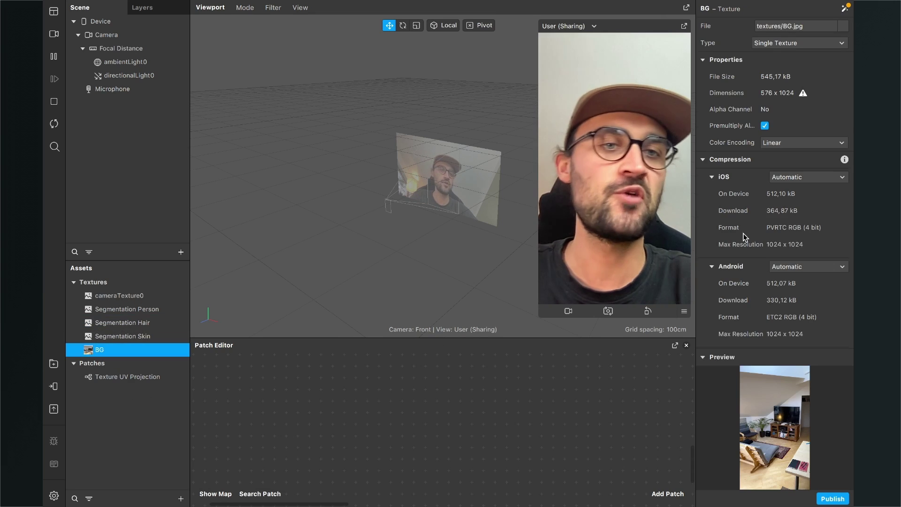
left_click(806, 180)
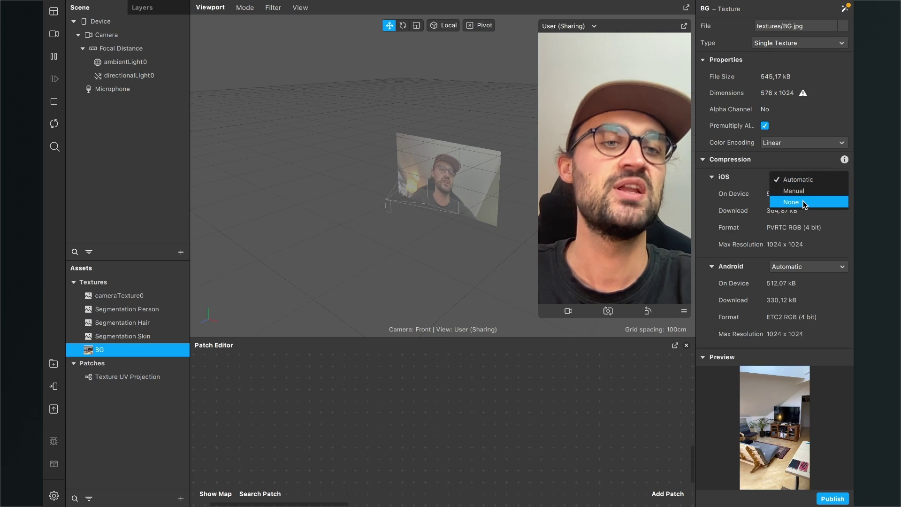
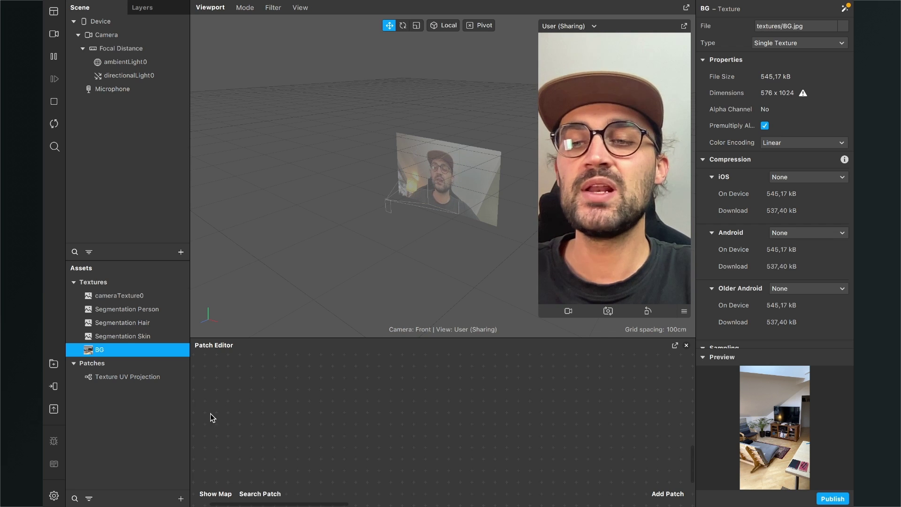
left_click(162, 440)
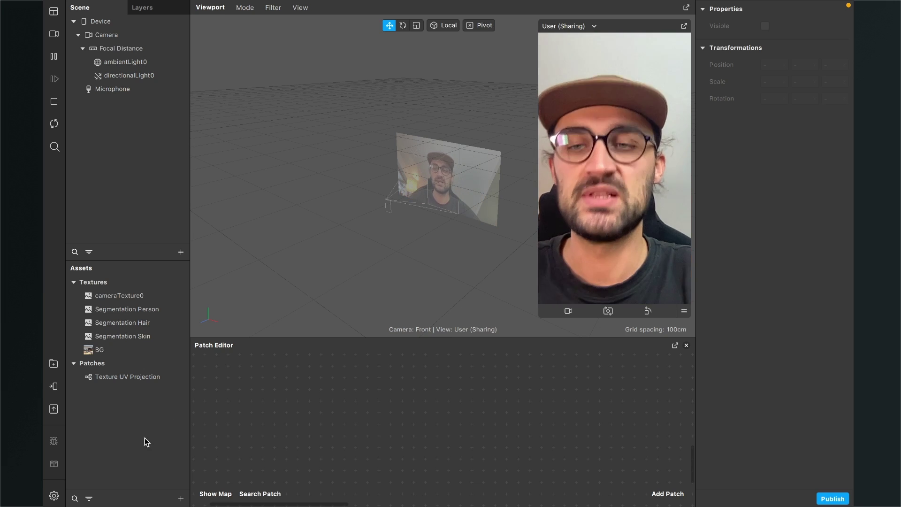
Create a new material asset named Background.
left_click(181, 498)
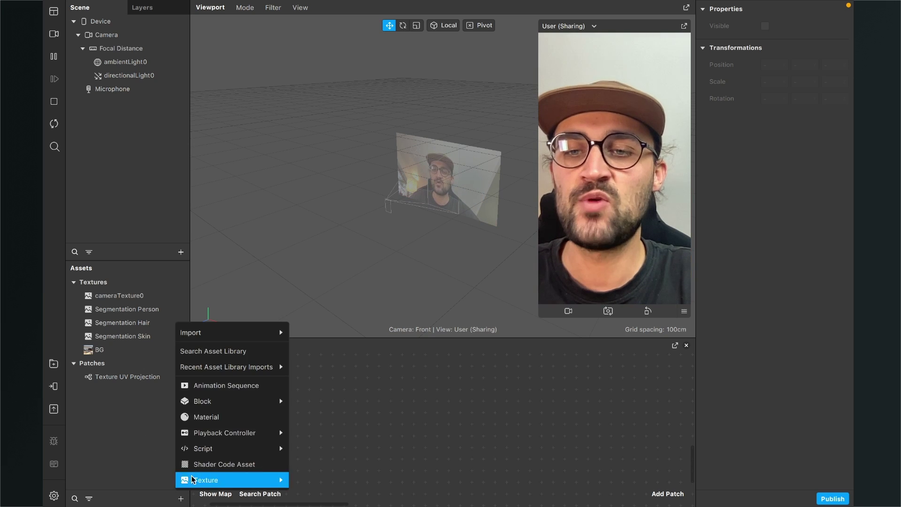
left_click(215, 416)
type("Background")
key("Return")
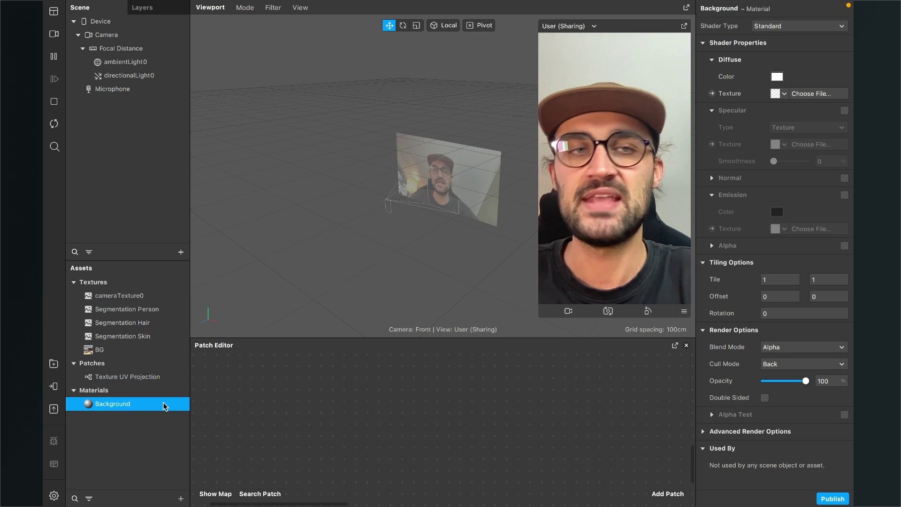
Set the Background material's shader type to Flat and assign BG as its diffuse texture.
left_click(815, 27)
left_click(811, 27)
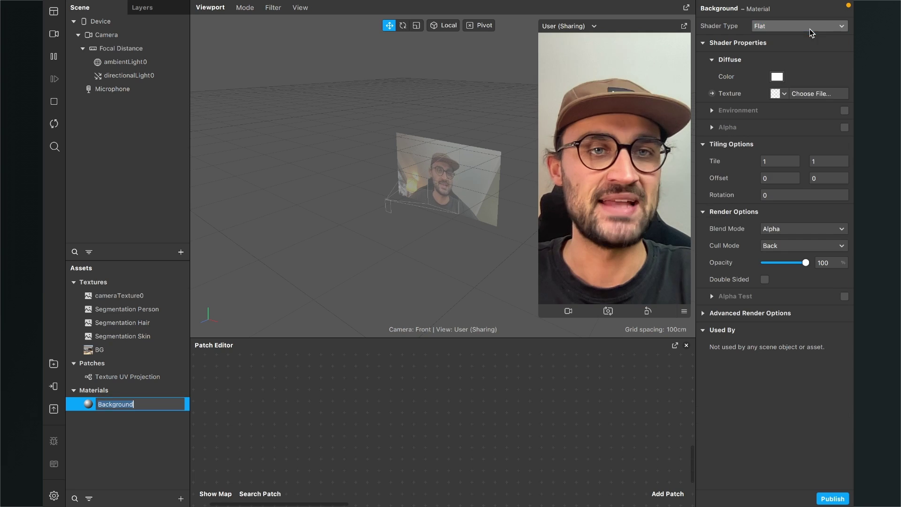
left_click(784, 94)
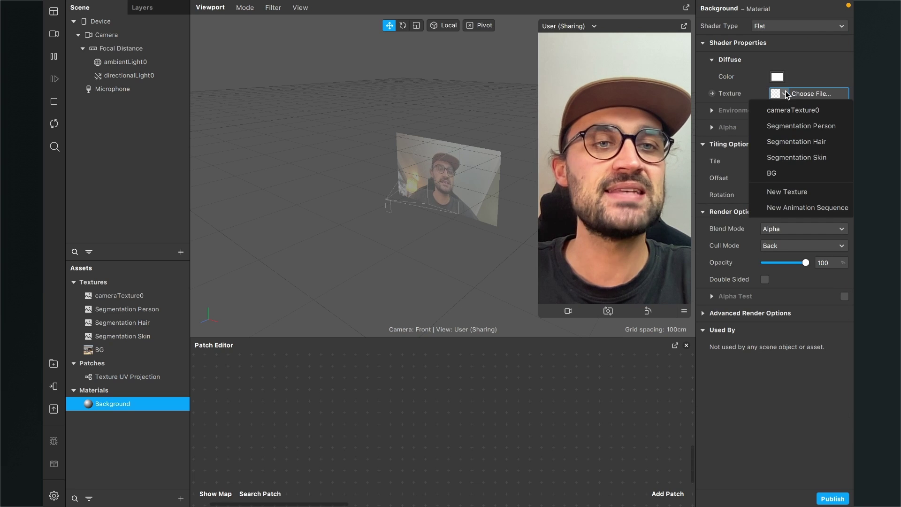
left_click(770, 174)
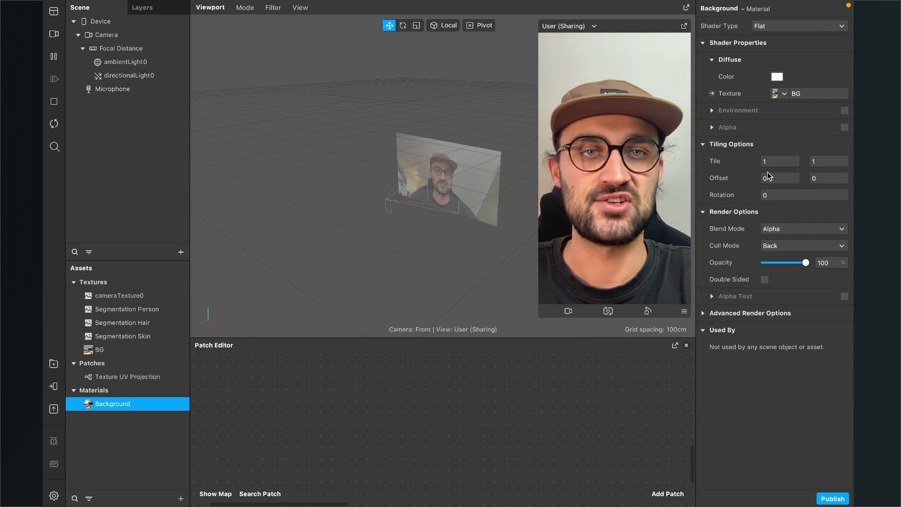
Create a new material asset named Person.
left_click(181, 499)
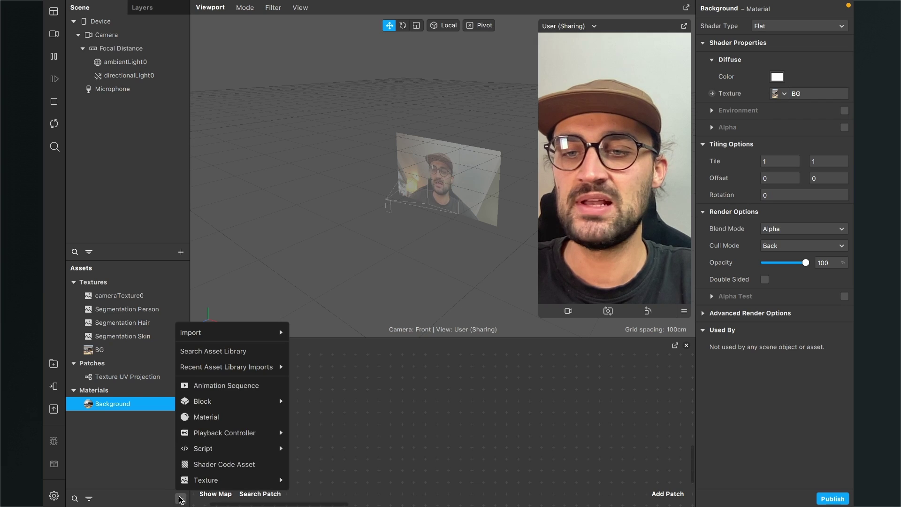
left_click(204, 418)
type("Person")
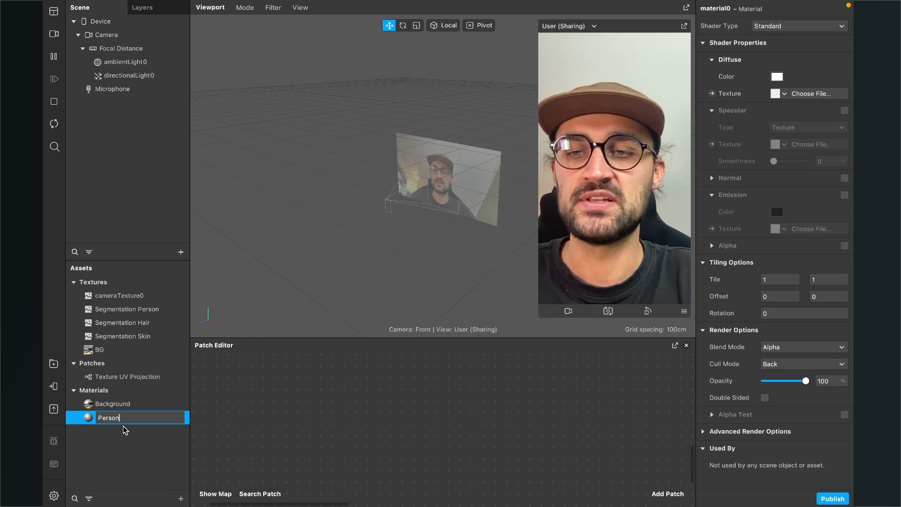
key("Return")
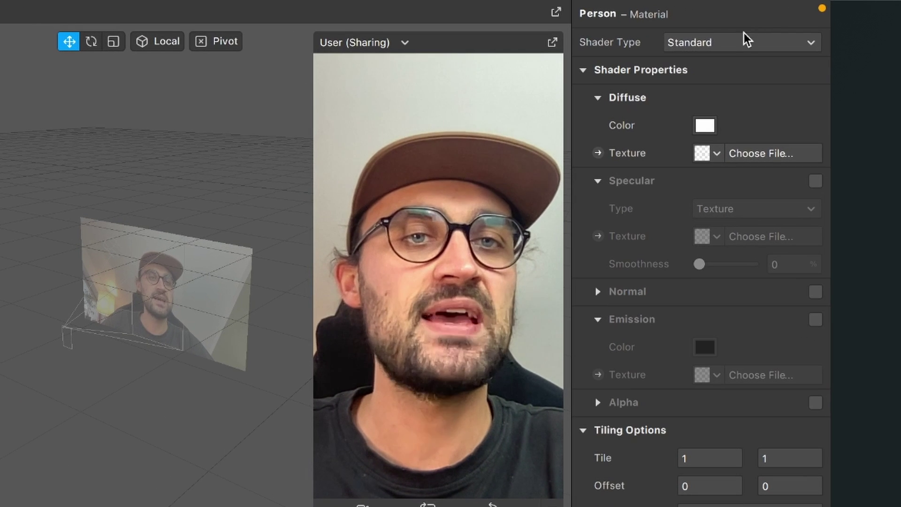
Set the Person material's shader type to Flat and assign cameraTexture0 as its diffuse texture.
left_click(758, 37)
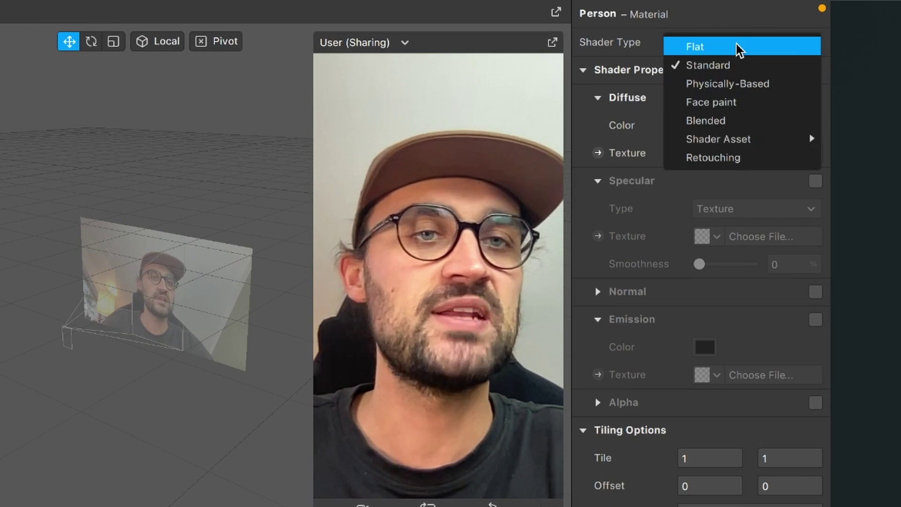
left_click(736, 50)
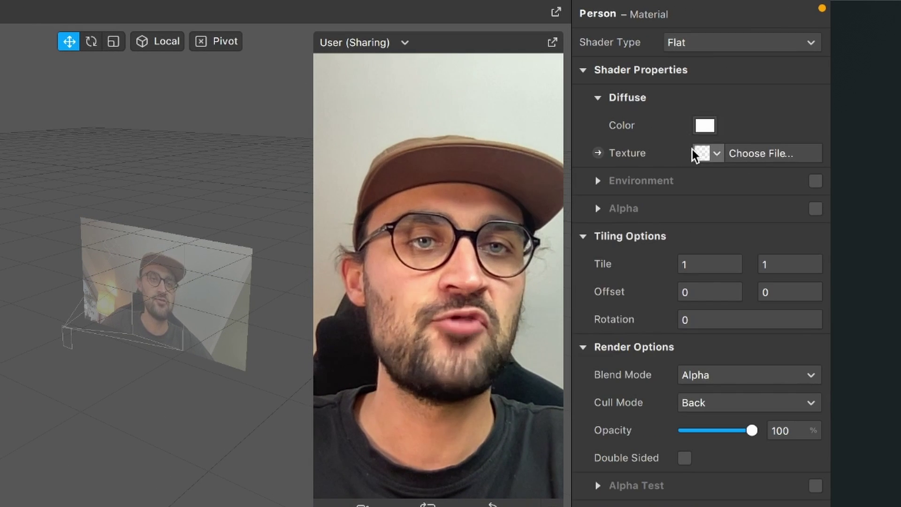
left_click(716, 154)
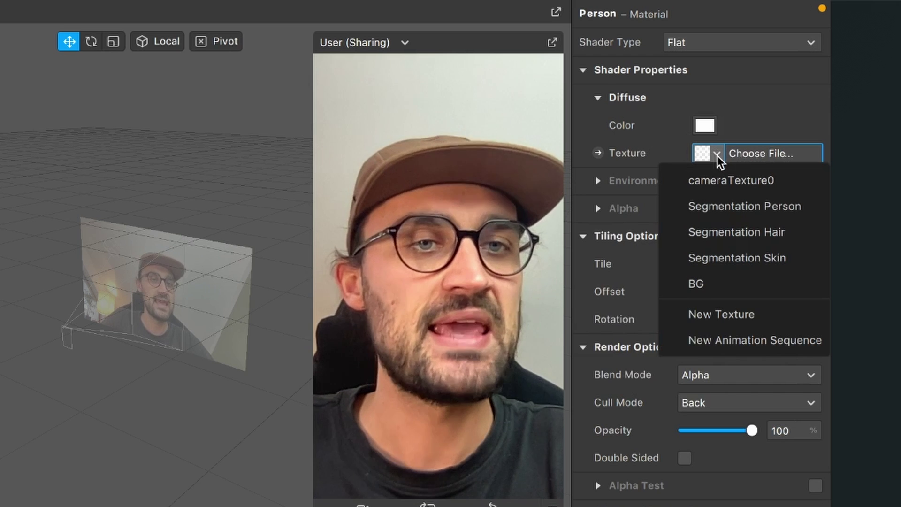
left_click(718, 179)
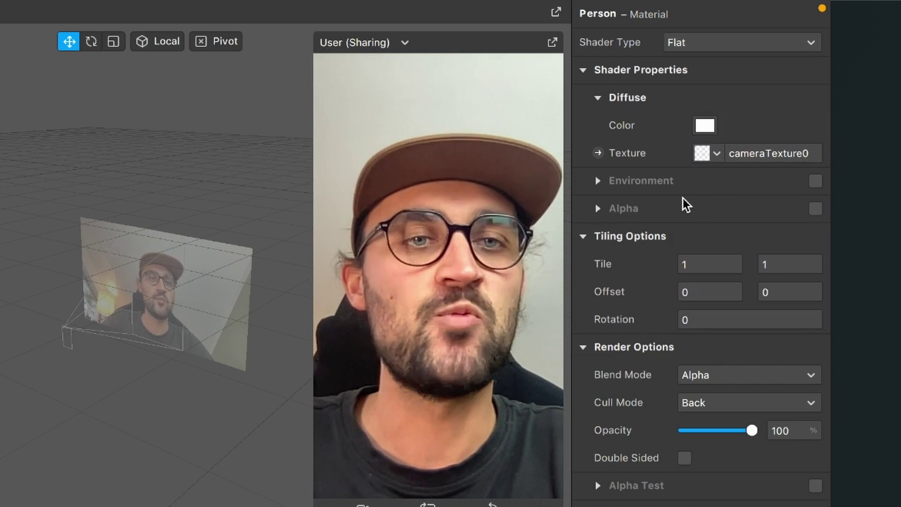
Enable Alpha on the Person material and use Segmentation Person as the alpha texture.
left_click(816, 208)
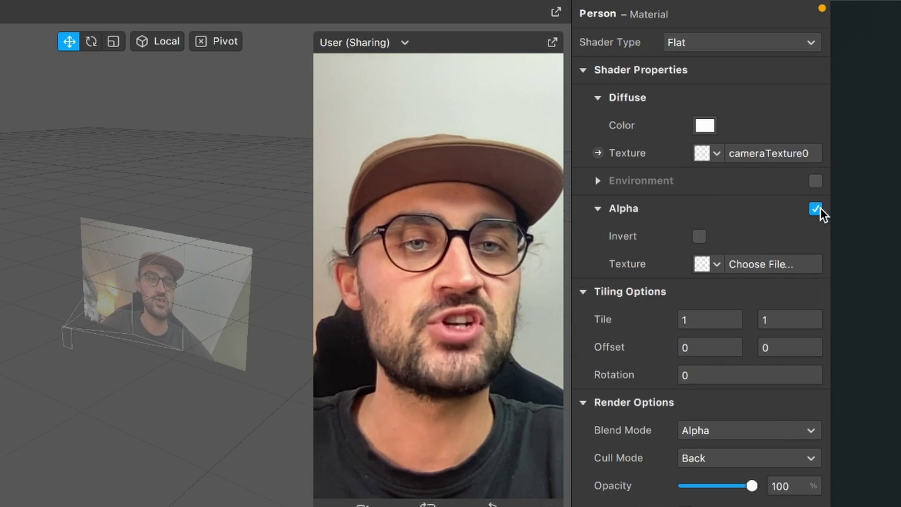
left_click(717, 264)
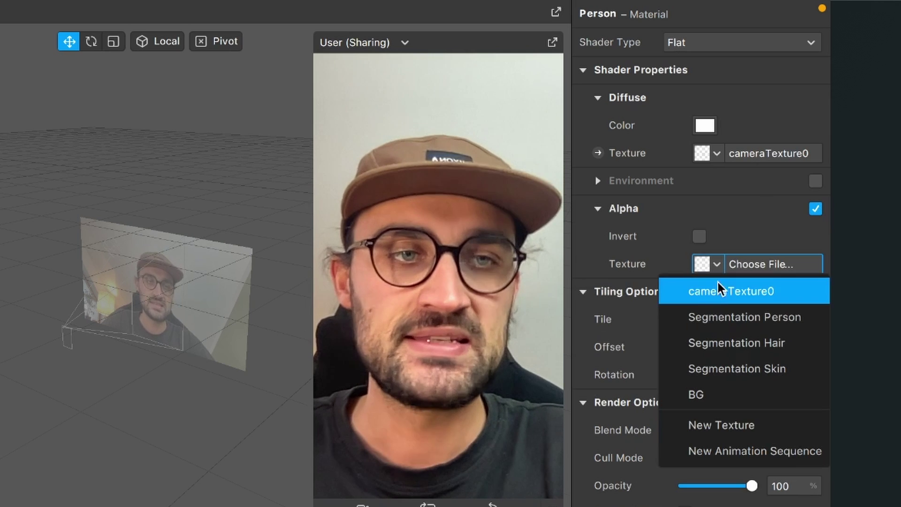
left_click(721, 317)
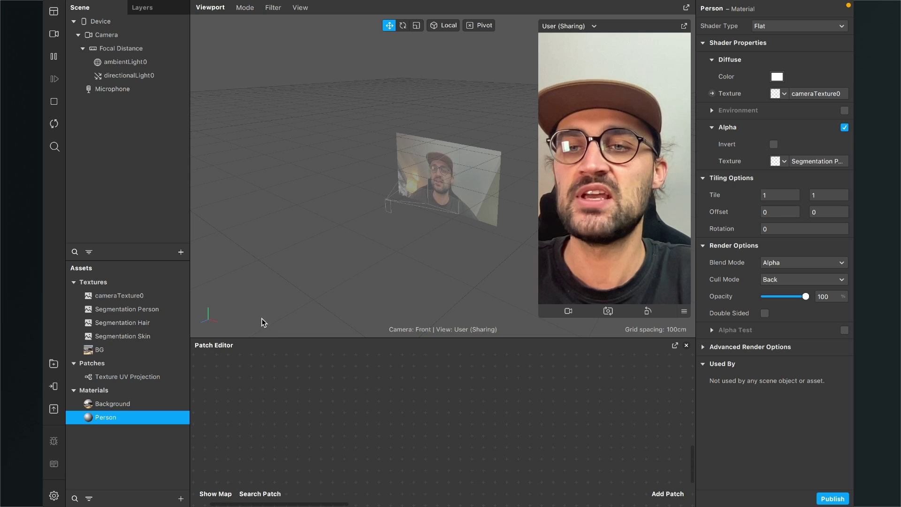
Add a Rectangle object to the scene.
left_click(180, 252)
type("rec")
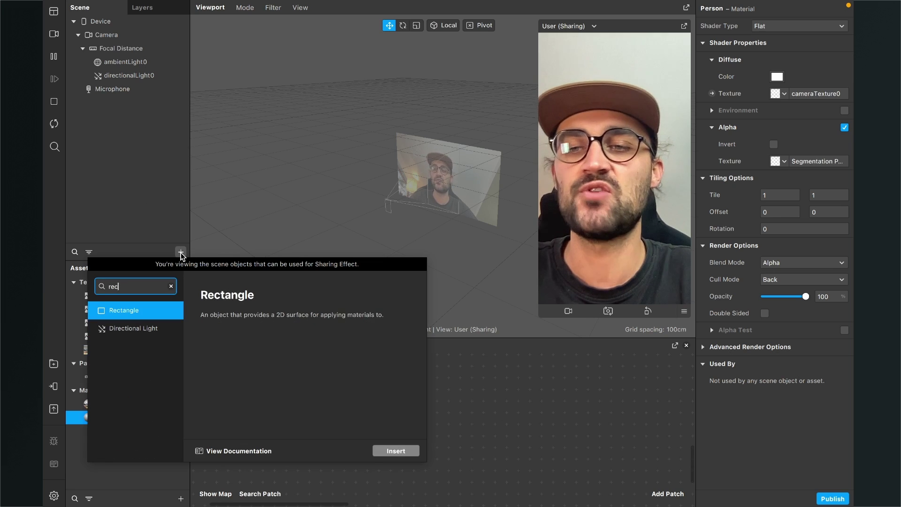
left_click(396, 450)
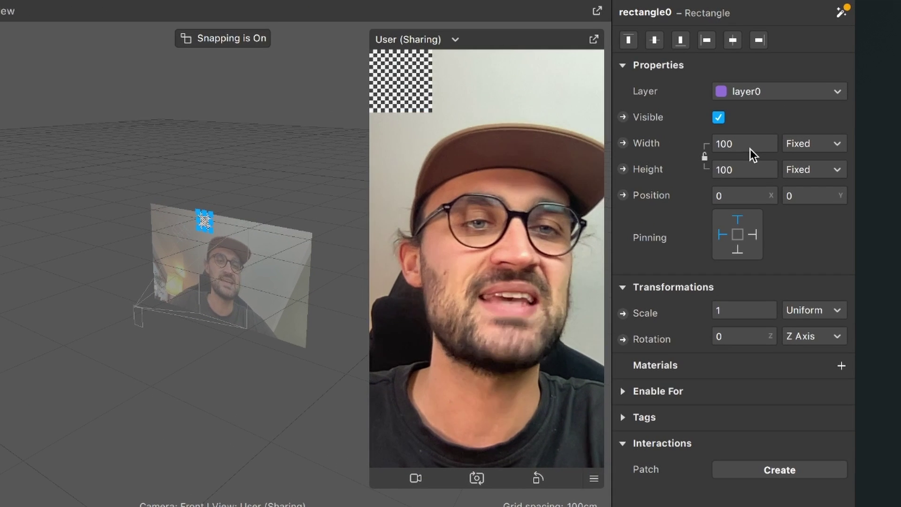
Make the new rectangle fill the canvas width and height and apply the Background material to it.
left_click(749, 146)
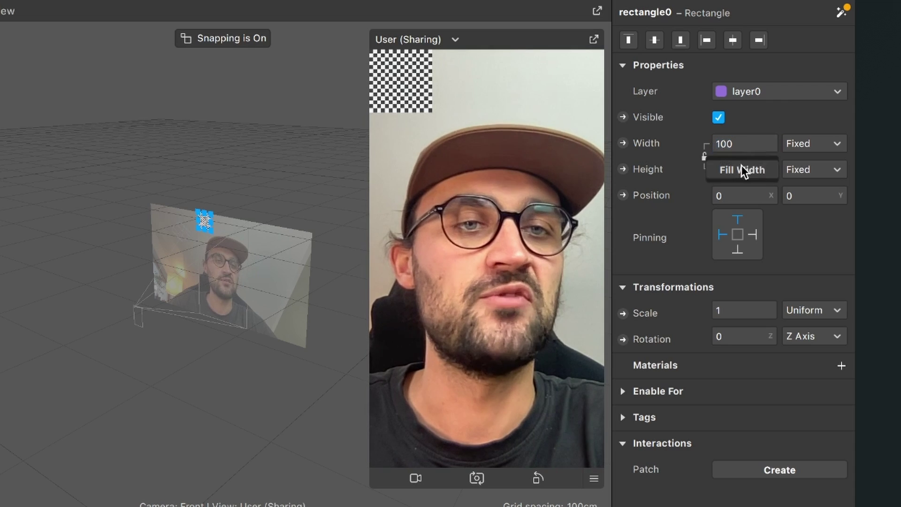
left_click(741, 170)
left_click(748, 169)
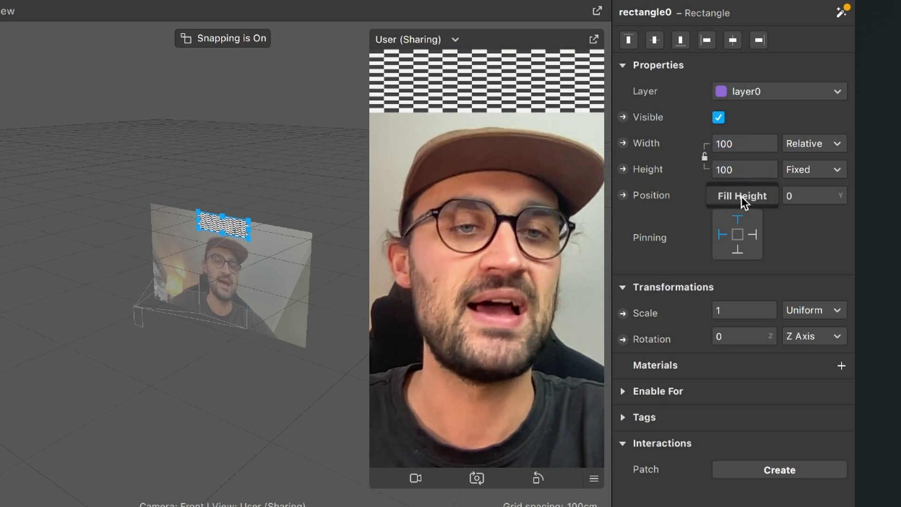
left_click(742, 196)
left_click(841, 364)
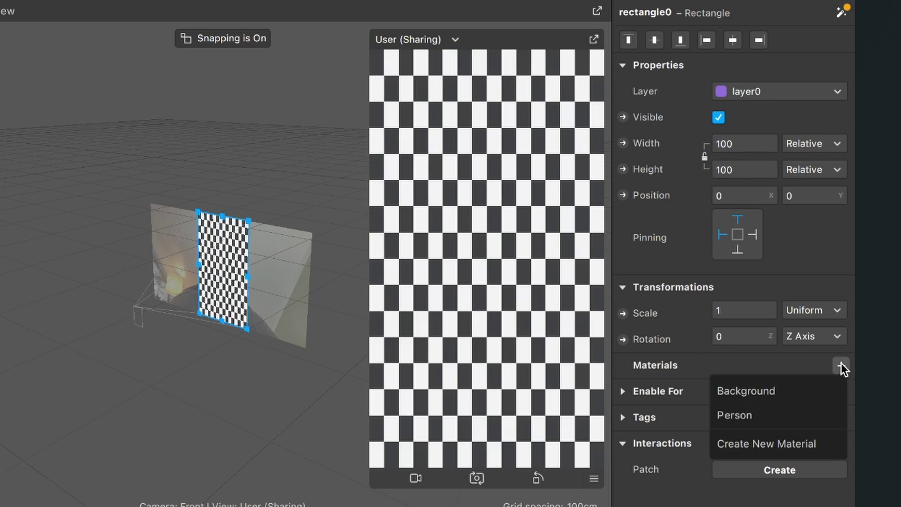
left_click(801, 387)
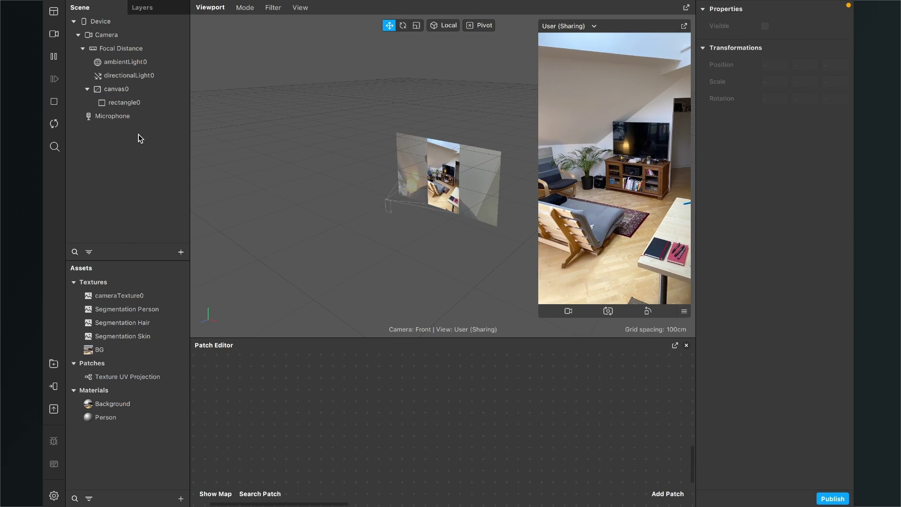
Rename the rectangle in the scene as Background.
double_click(0, 135)
type("Bacvkgr")
key("BackSpace")
key("BackSpace")
key("BackSpace")
type("ground")
key("Return")
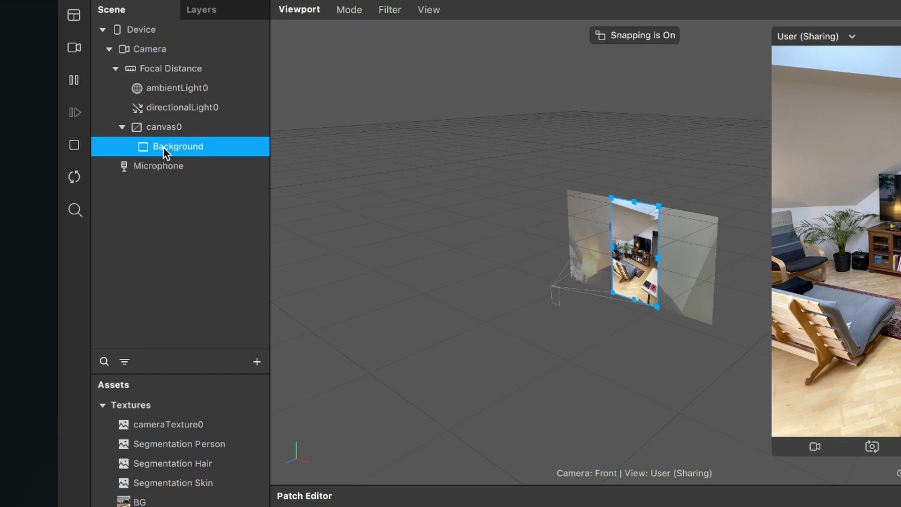
Duplicate the Background rectangle and rename the copy Person.
right_click(163, 147)
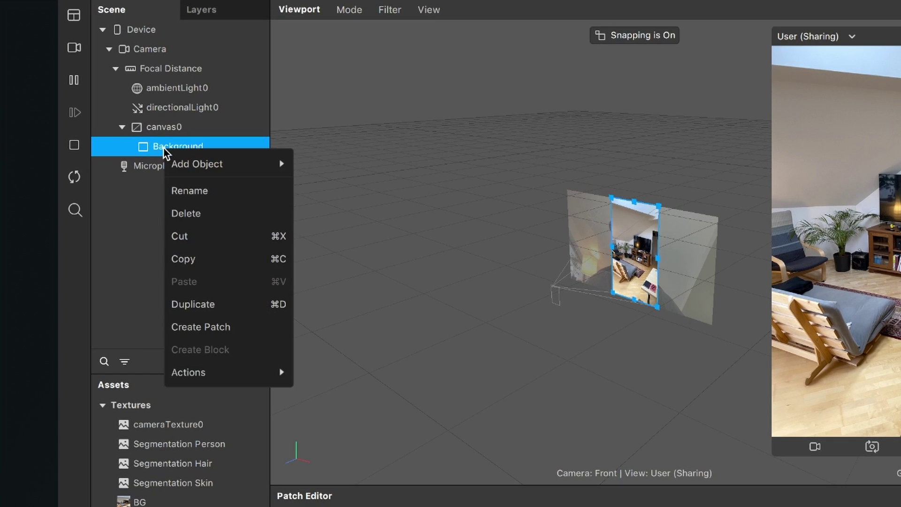
left_click(234, 303)
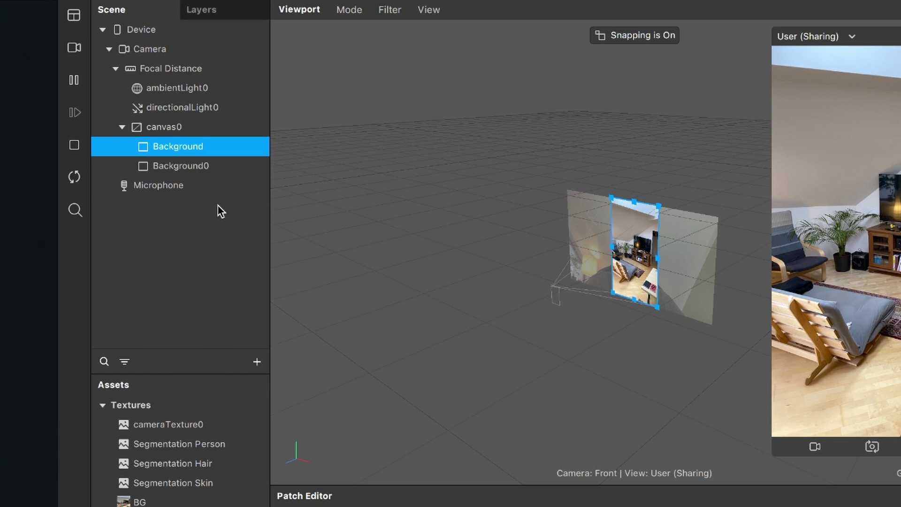
left_click(206, 171)
double_click(206, 170)
type("Person")
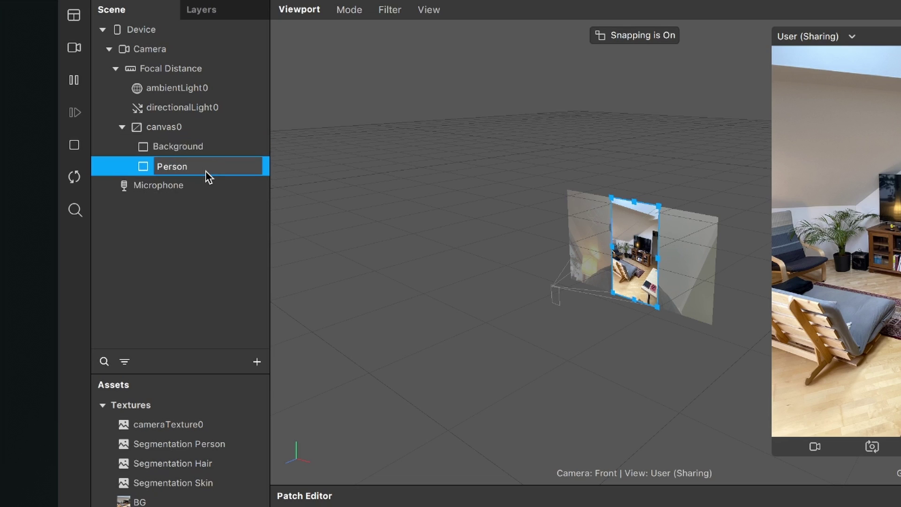
key("Return")
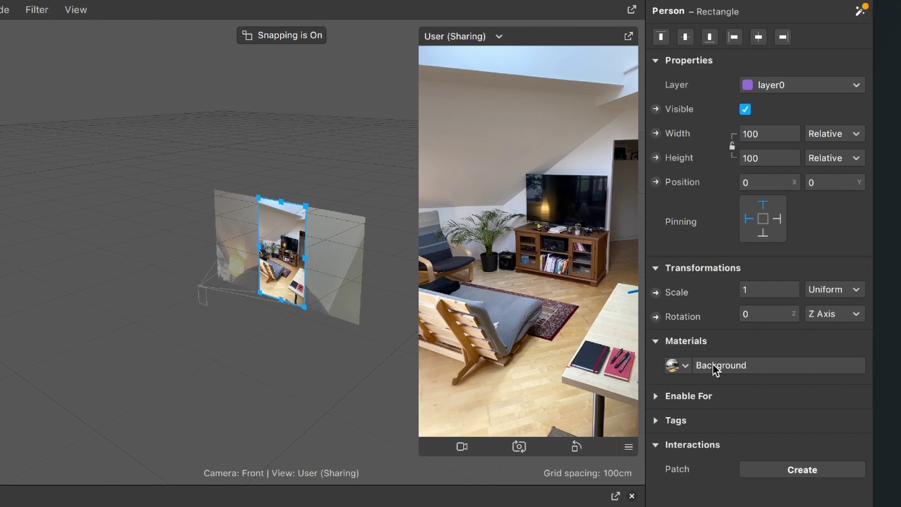
Replace the Person rectangle's material with the Person material.
left_click(686, 366)
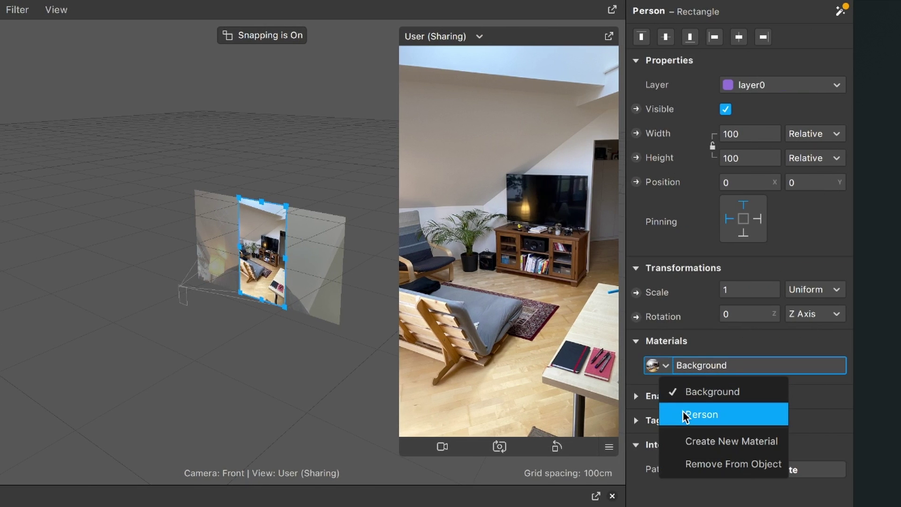
left_click(683, 413)
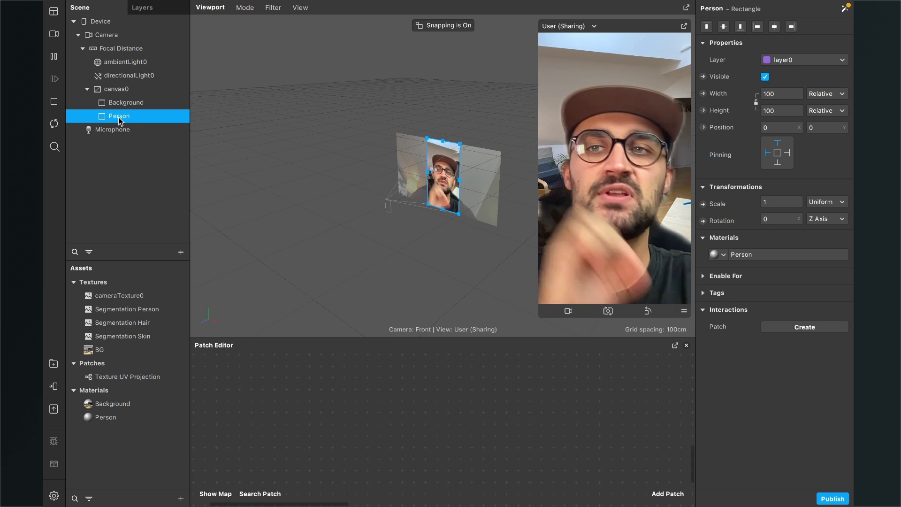
mouse_move(119, 120)
left_mouse_down()
mouse_move(121, 99)
mouse_move(120, 120)
left_mouse_up()
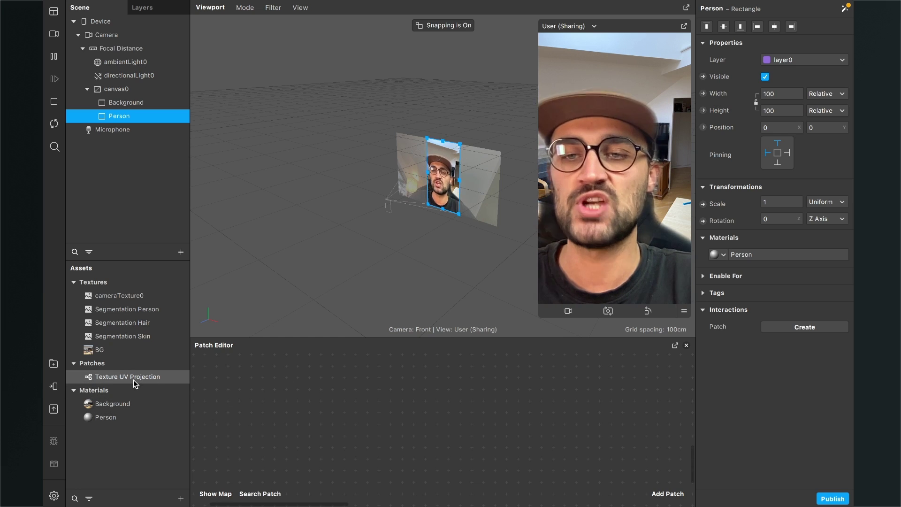
Place the Texture UV Projection patch asset in the patch graph.
left_click_drag(135, 385, 366, 416)
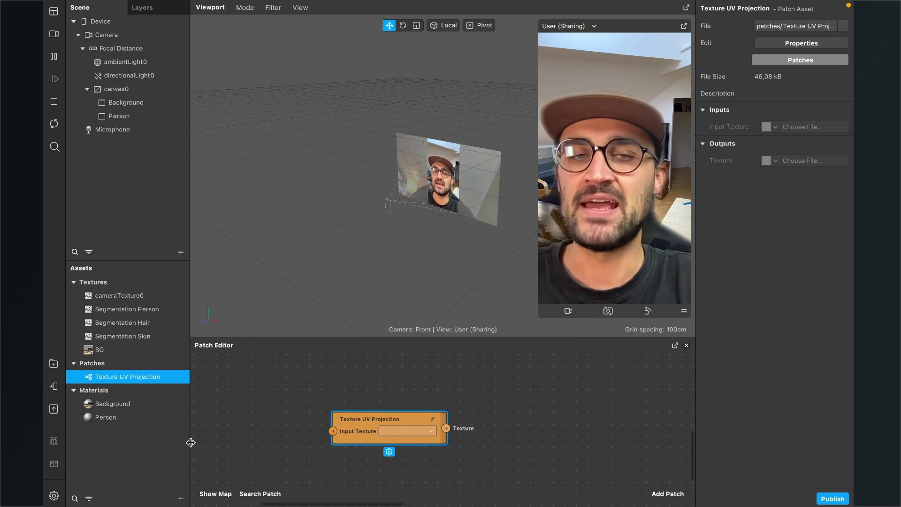
Create a new material asset named Skin.
left_click(181, 497)
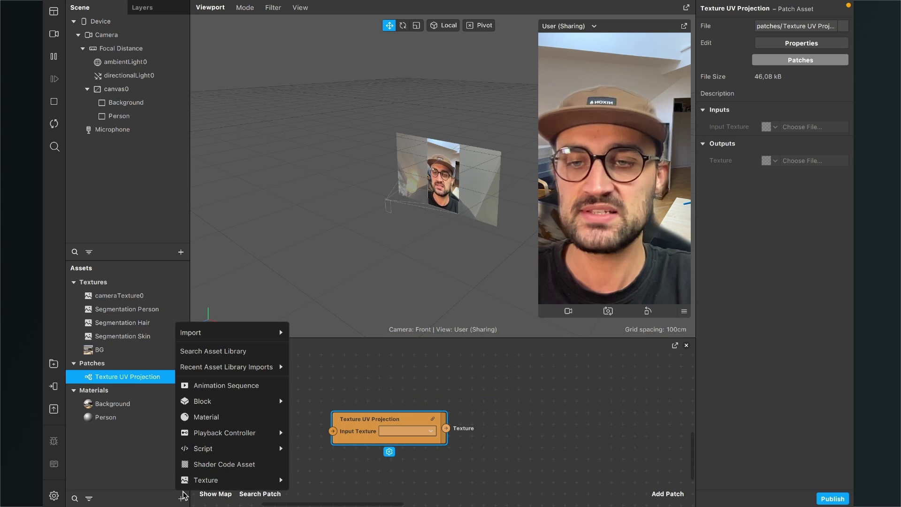
left_click(219, 417)
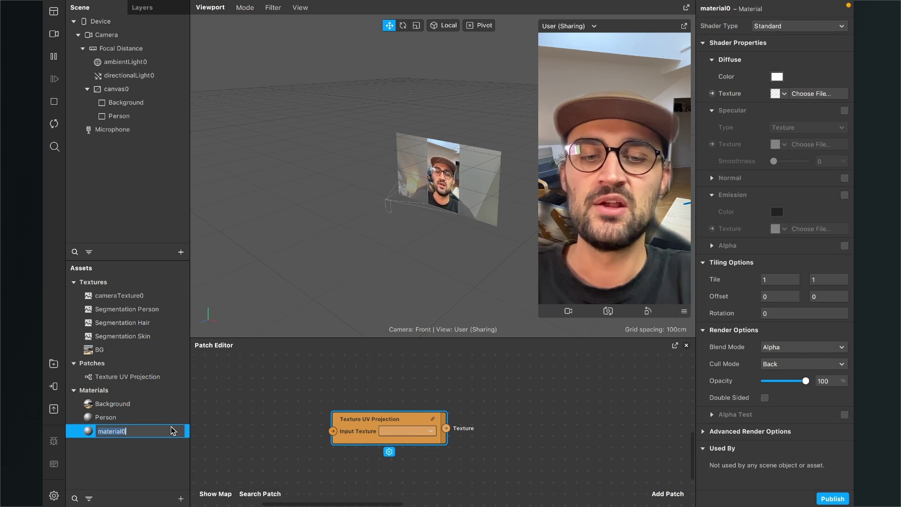
type("Skin")
key("Return")
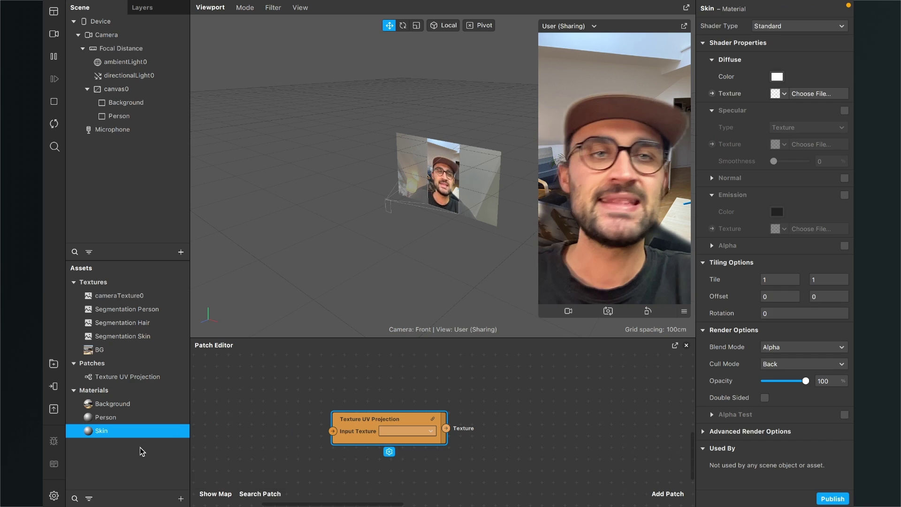
Set the Skin material's shader type to Flat and create a patch for its diffuse texture.
left_click(809, 27)
key("Return")
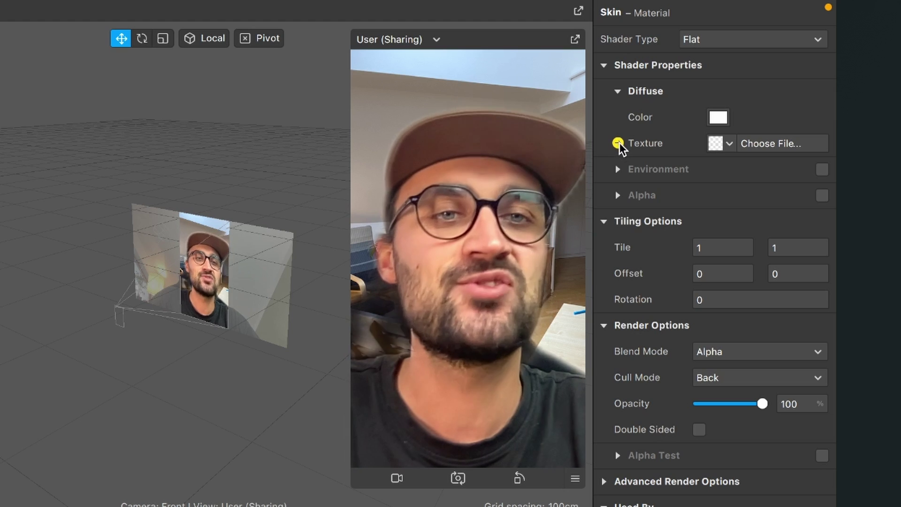
left_click(618, 143)
Arrange the patch graph so the Skin patch sits level with Texture UV Projection, beyond its output side with space between.
left_click_drag(399, 504, 527, 468)
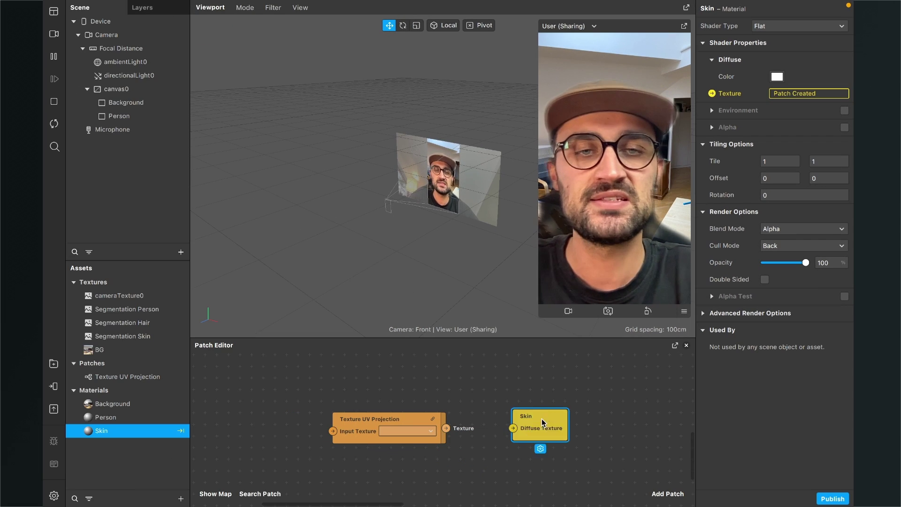
left_click_drag(572, 409, 560, 414)
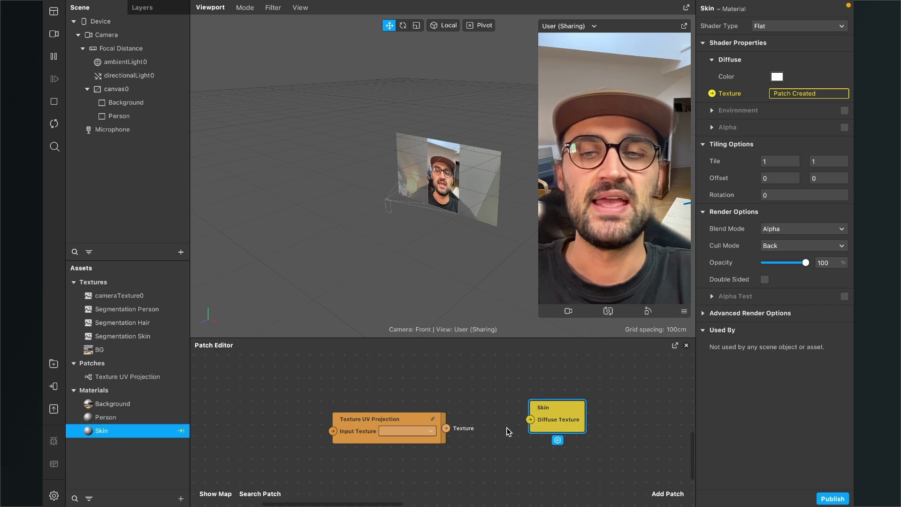
left_click(407, 419)
left_click_drag(407, 419, 395, 407)
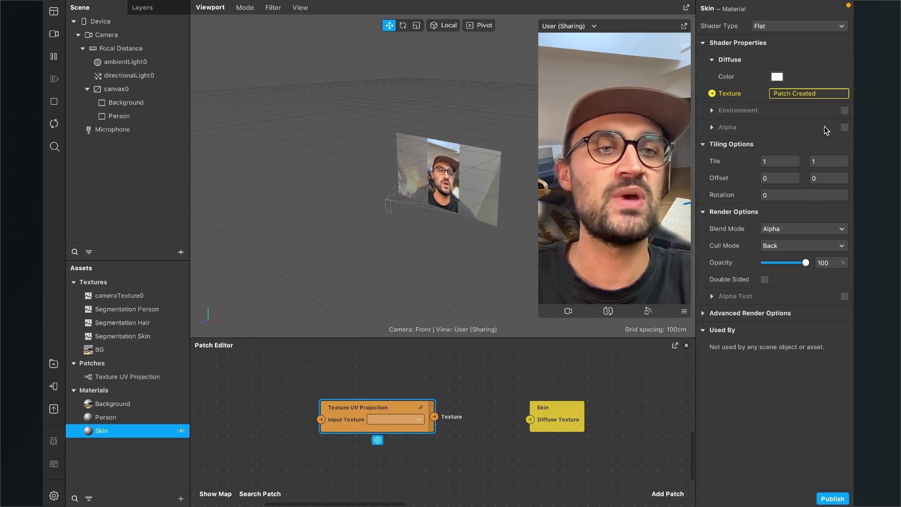
Enable Alpha on the Skin material and use Segmentation Skin as the alpha texture.
left_click(844, 127)
left_click(784, 161)
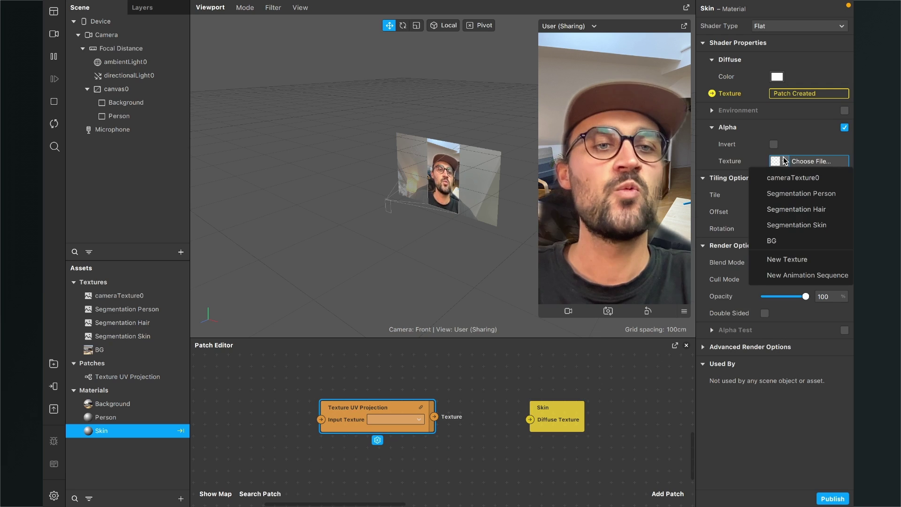
left_click(792, 225)
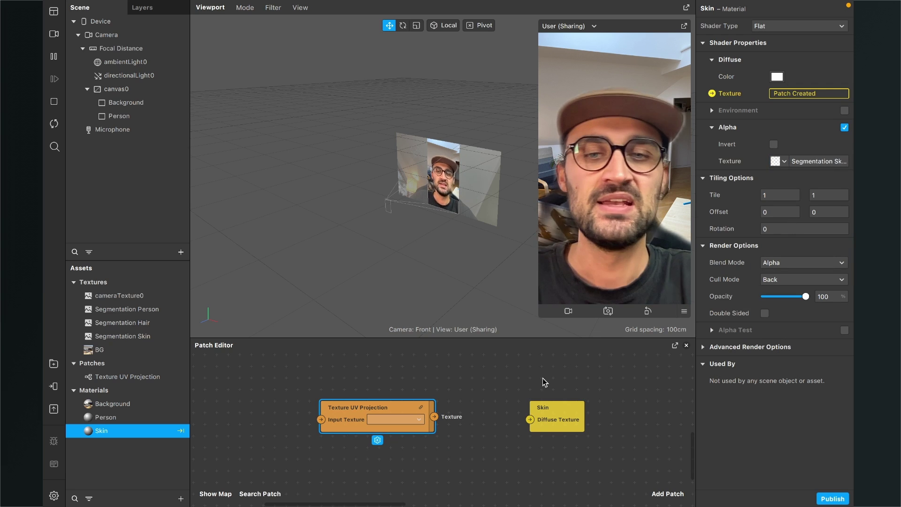
scroll(441, 420, "up", 3)
scroll(471, 442, "right", 3)
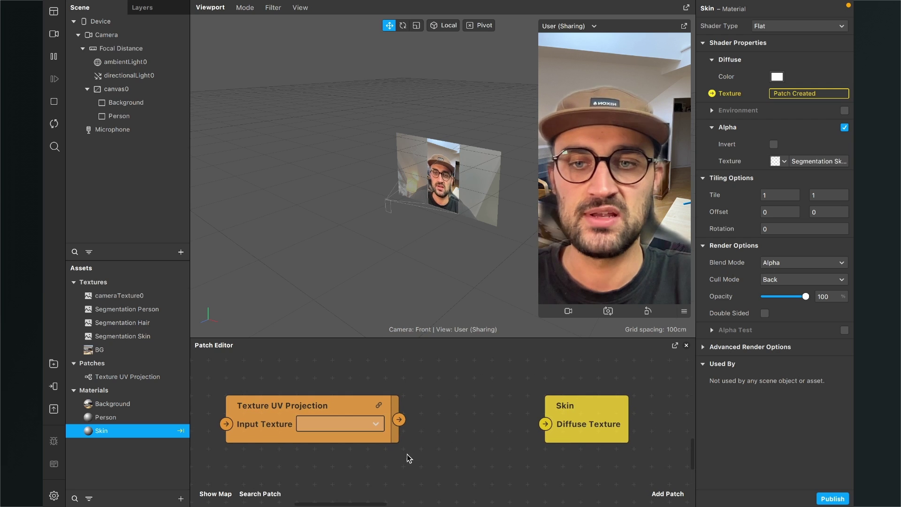
Set the Texture UV Projection patch's input texture to BG and connect its output to the Skin patch's Diffuse Texture.
mouse_move(344, 409)
left_mouse_down()
mouse_move(328, 396)
mouse_move(342, 387)
mouse_move(347, 398)
left_mouse_up()
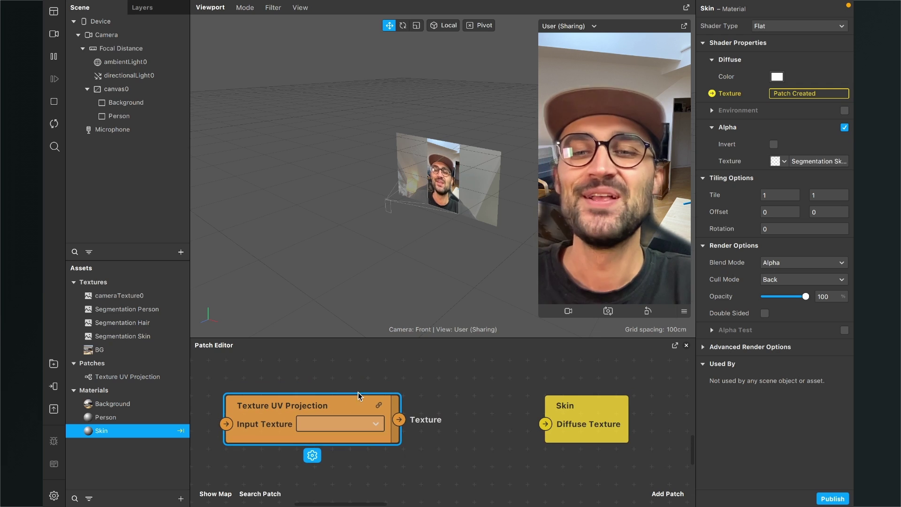
left_click(375, 425)
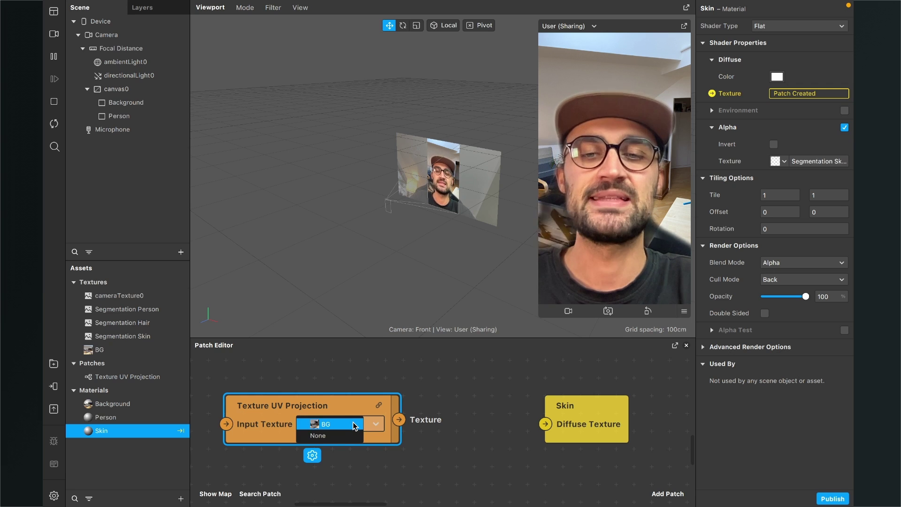
left_click(353, 424)
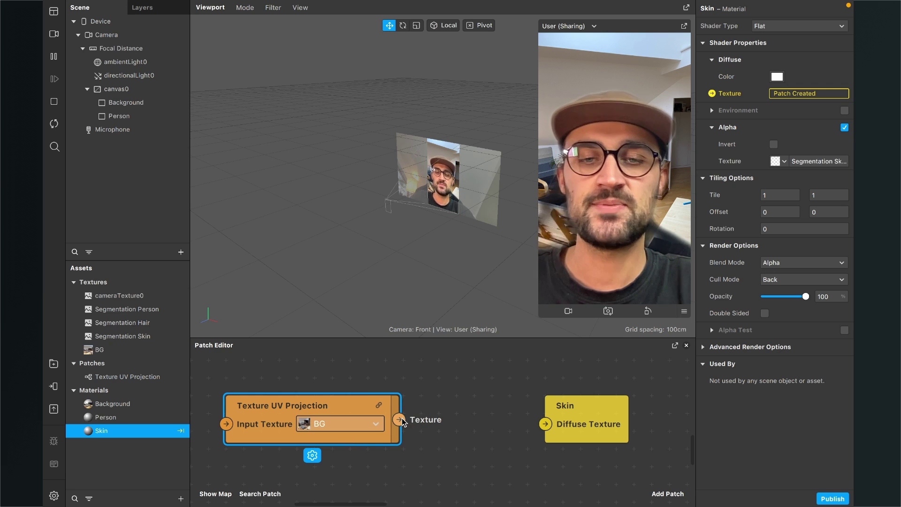
left_click_drag(404, 418, 448, 421)
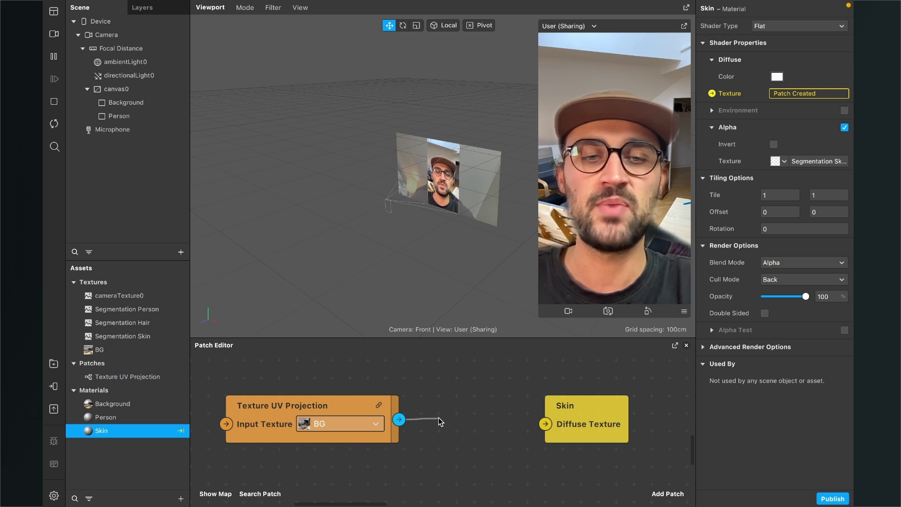
left_click_drag(476, 418, 601, 417)
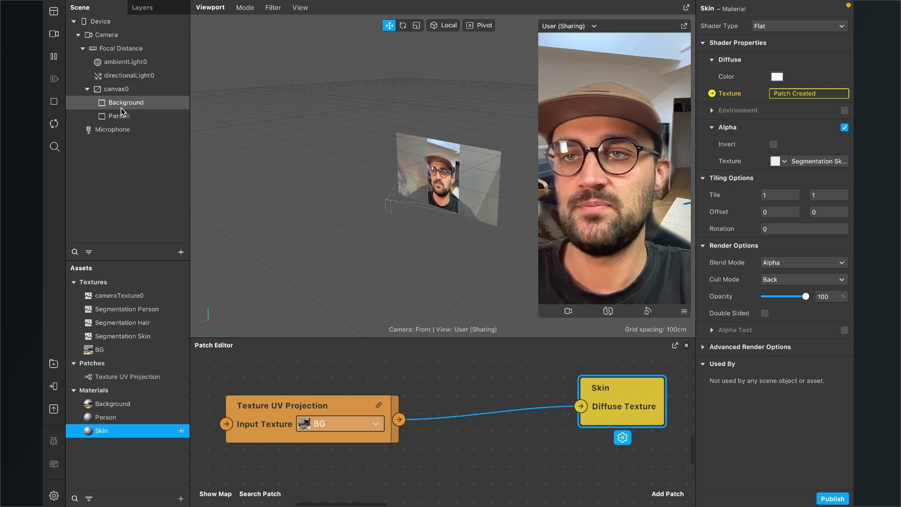
Duplicate the Person rectangle under canvas0 as a rectangle named Skin and assign it the Skin material.
left_click(113, 119)
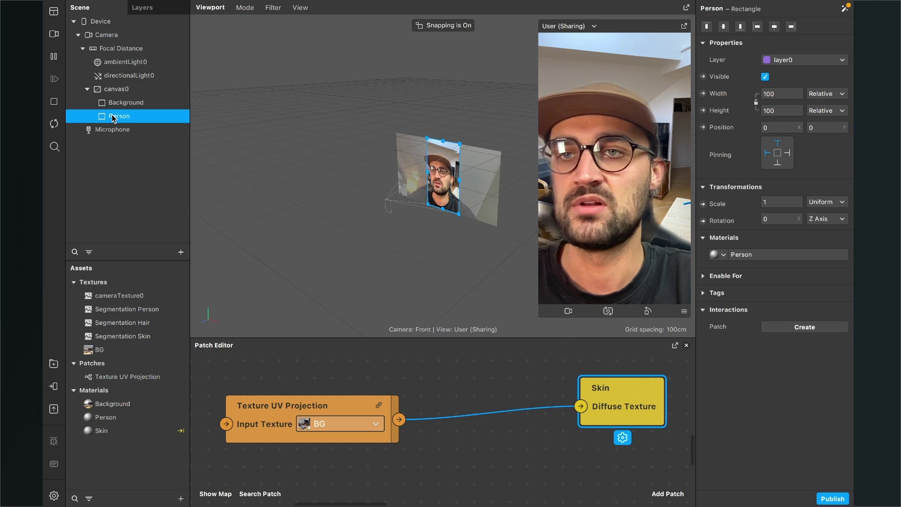
right_click(113, 119)
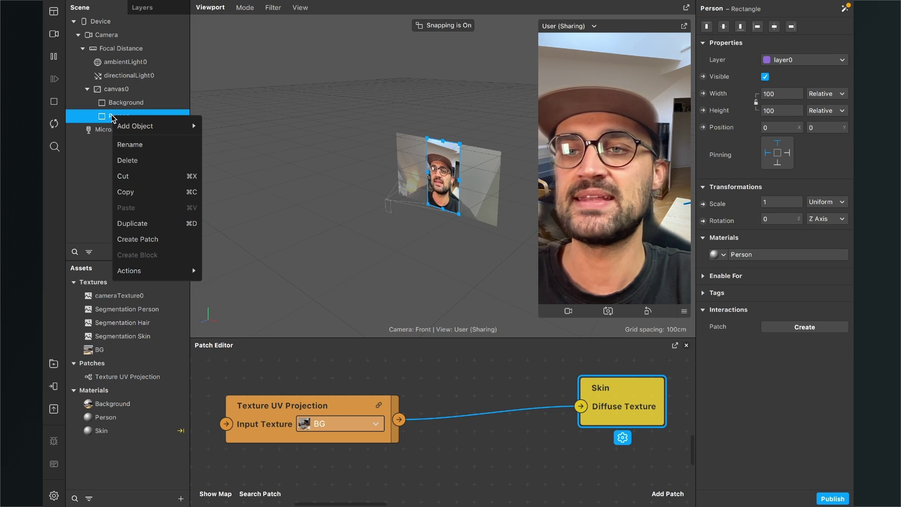
left_click(134, 221)
double_click(116, 133)
type("Skin")
key("Return")
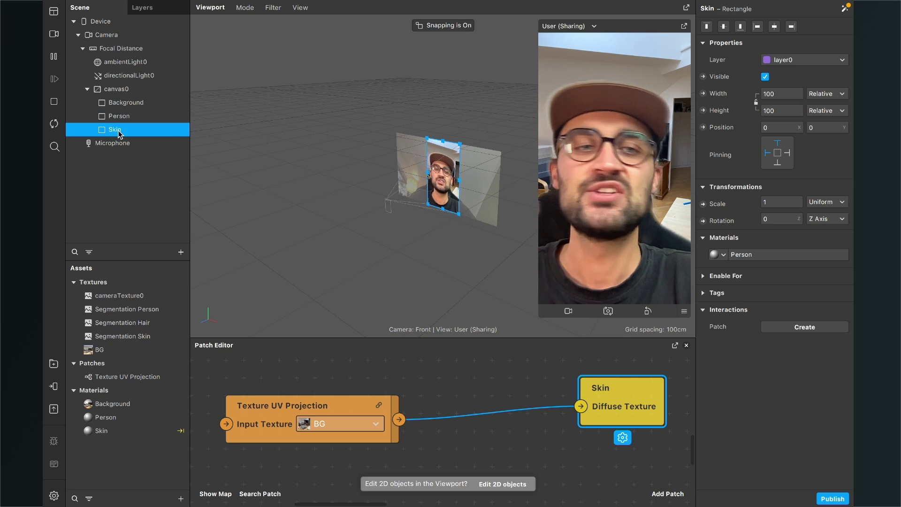
left_click(724, 256)
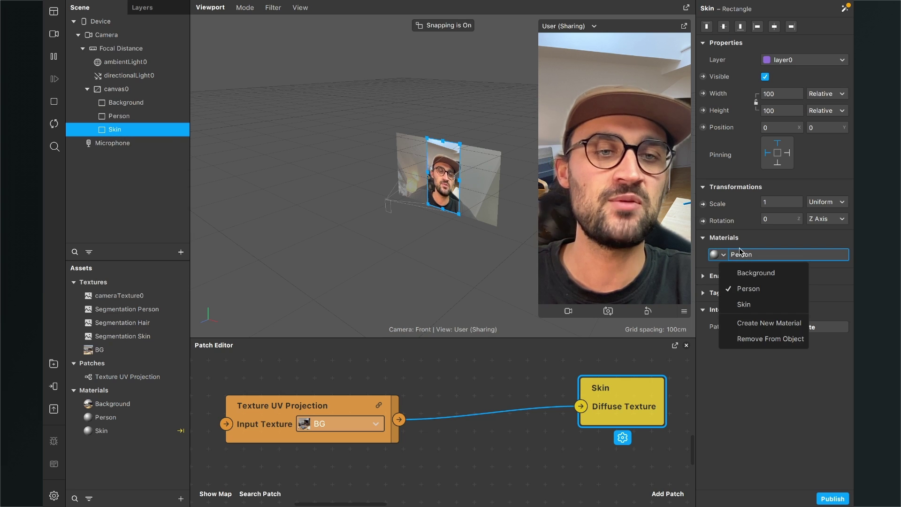
left_click(742, 305)
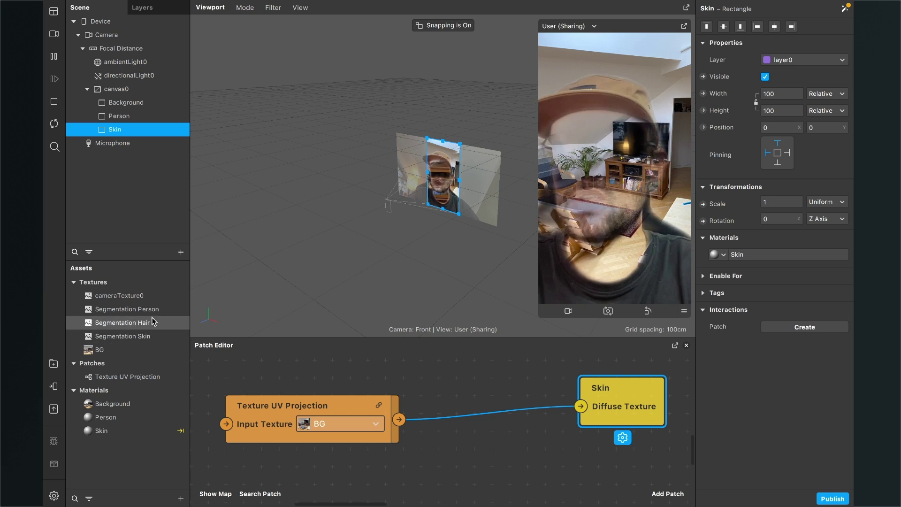
Set the edge softness of the Segmentation Skin texture to 99%.
left_click(127, 336)
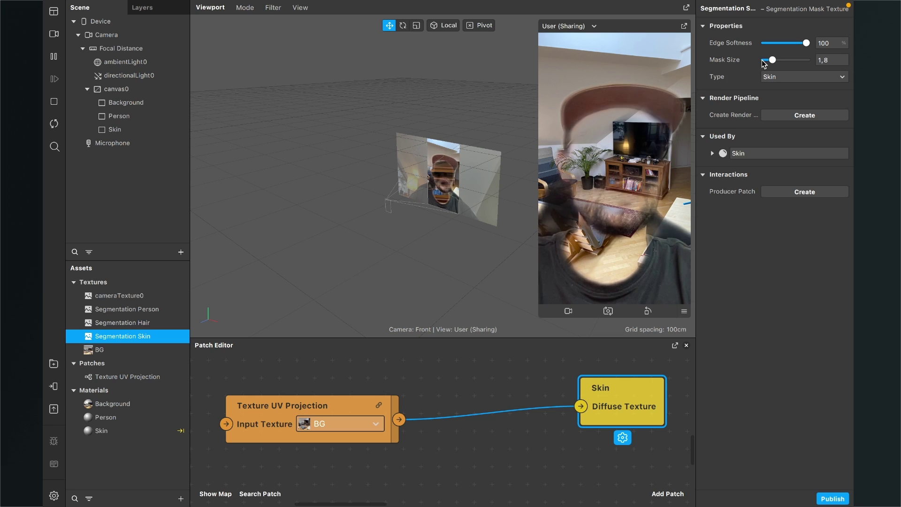
left_click_drag(773, 61, 804, 47)
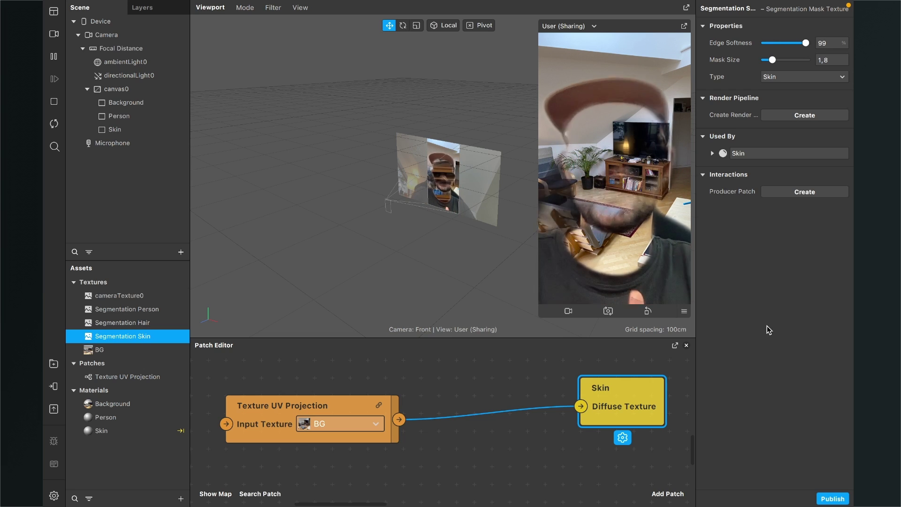
Create a new material asset named Hair and set its shader type to Flat.
scroll(510, 428, "down", 3)
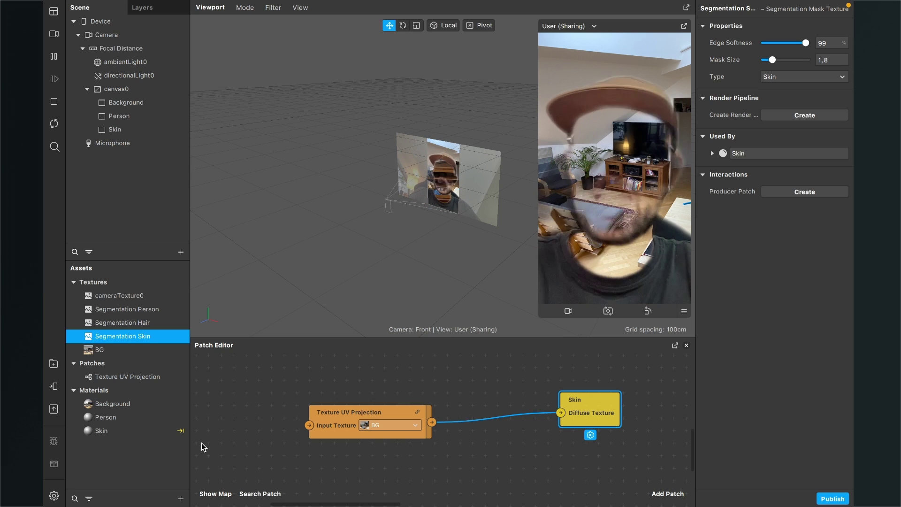
left_click(180, 497)
left_click(229, 418)
type("Ha")
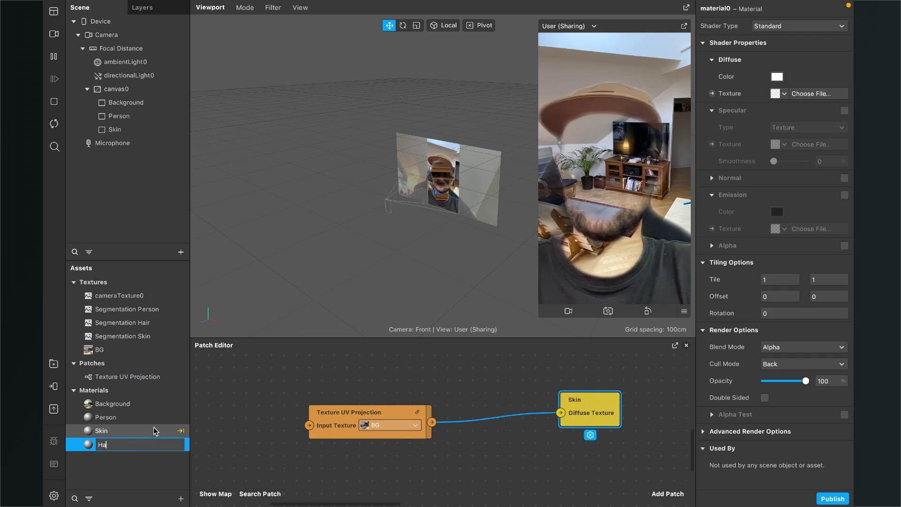
type("ir")
key("Return")
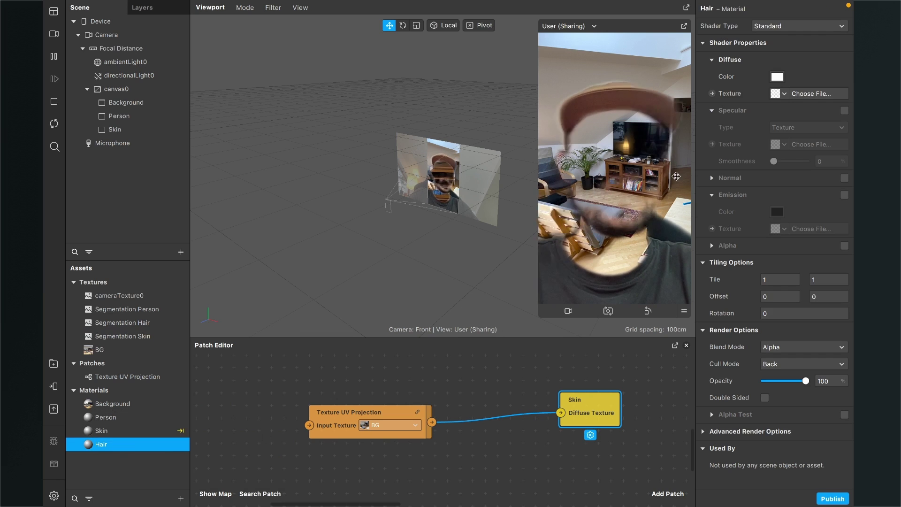
left_click(818, 29)
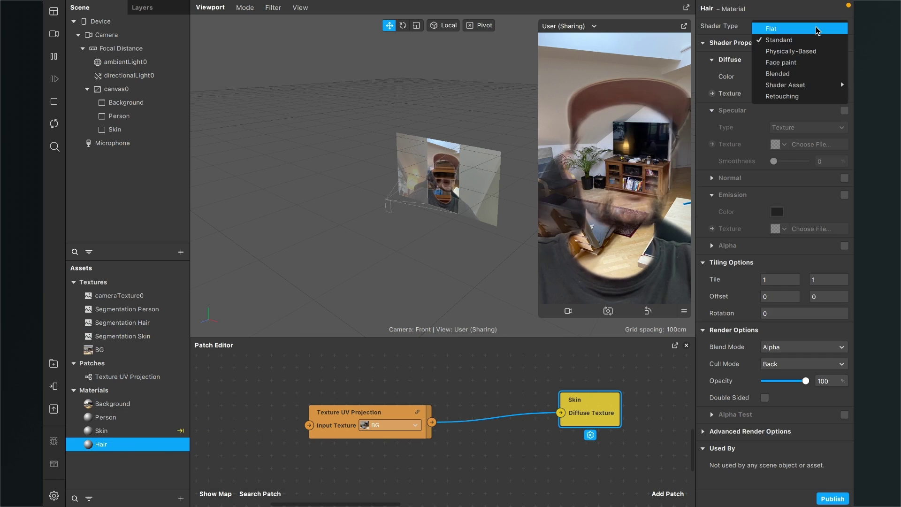
left_click(813, 29)
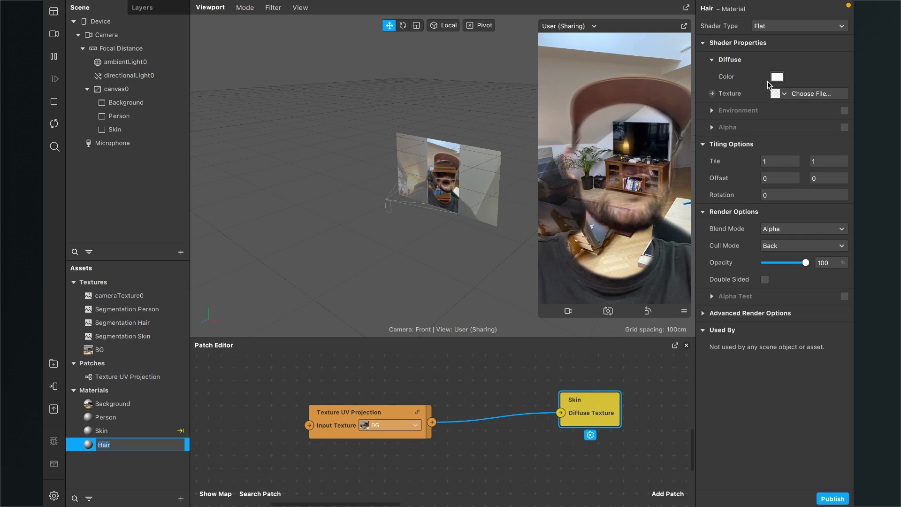
Create a patch for the Hair material's diffuse texture below the Skin patch and connect Texture UV Projection's output to it.
left_click(712, 94)
left_click_drag(475, 451, 578, 462)
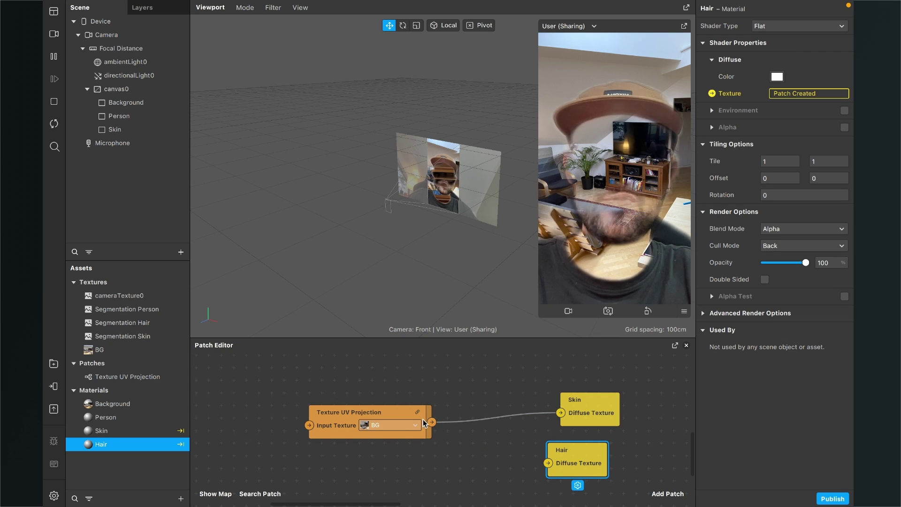
left_click_drag(431, 422, 590, 479)
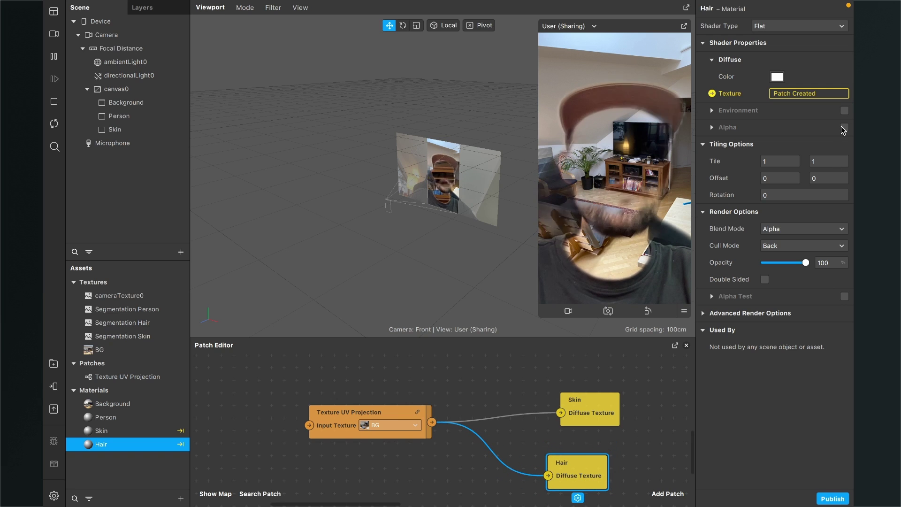
Enable Alpha on the Hair material and use Segmentation Hair as the alpha texture.
left_click(844, 127)
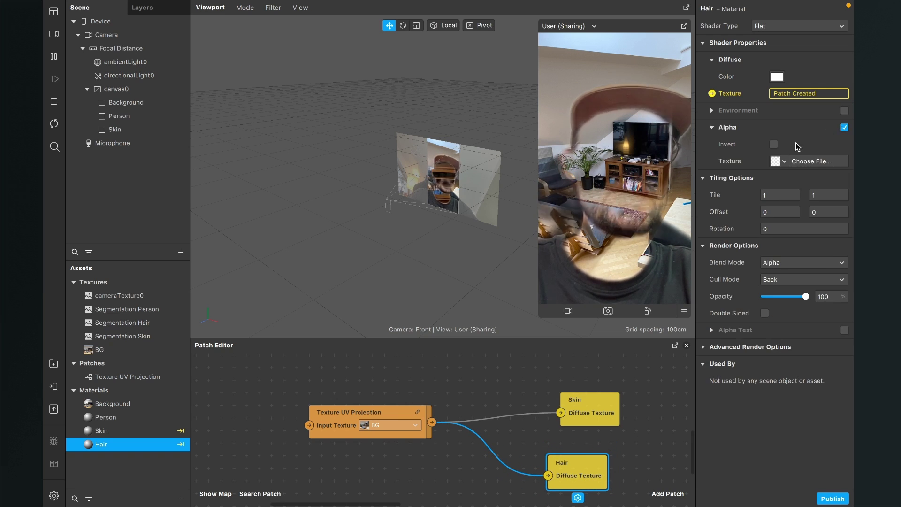
left_click(780, 161)
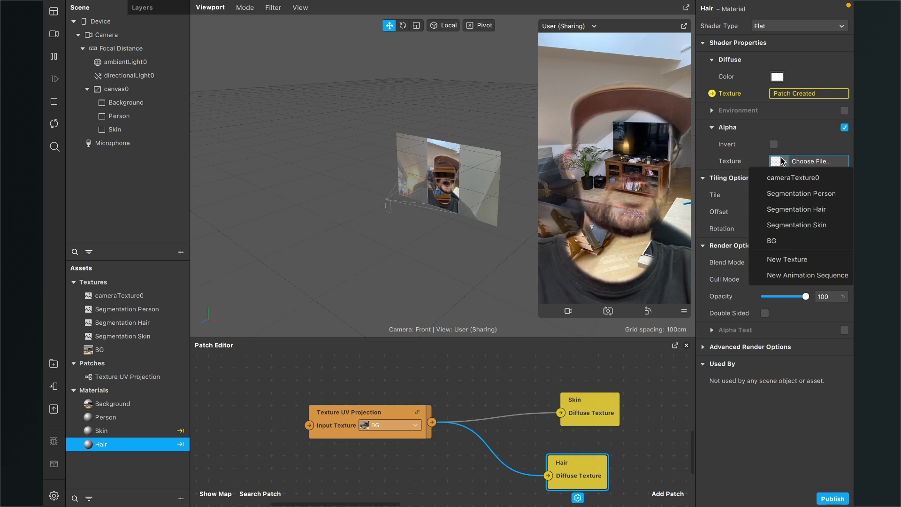
left_click(787, 210)
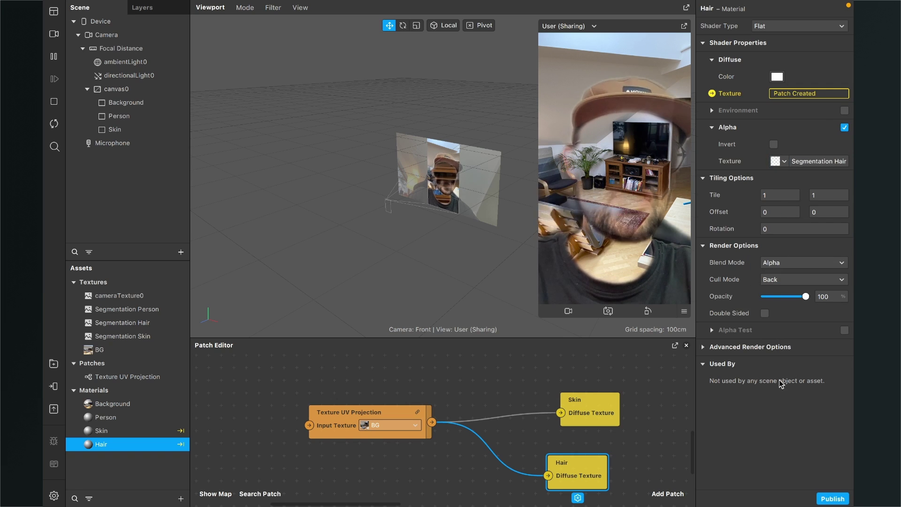
Duplicate the Skin rectangle under canvas0 as a rectangle named Hair and assign it the Hair material.
left_click(114, 129)
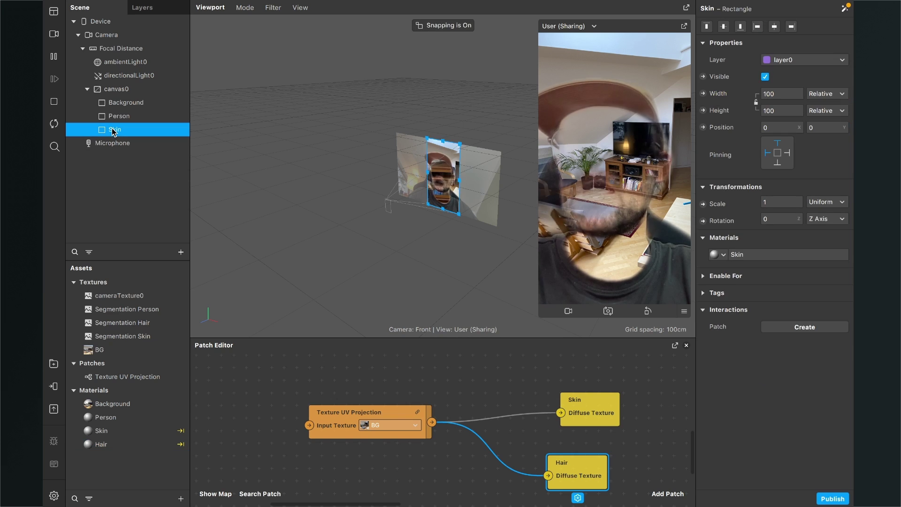
right_click(112, 129)
left_click(151, 235)
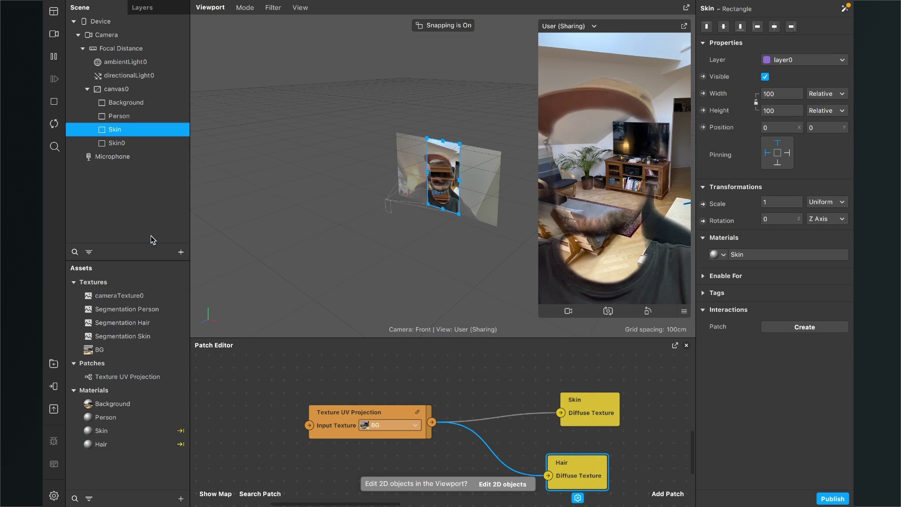
double_click(122, 143)
type("Hai")
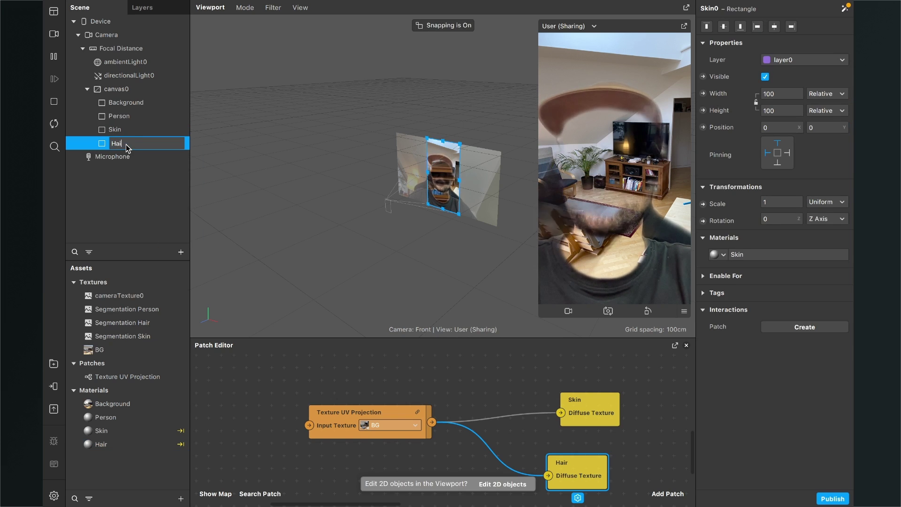
type("r")
key("Return")
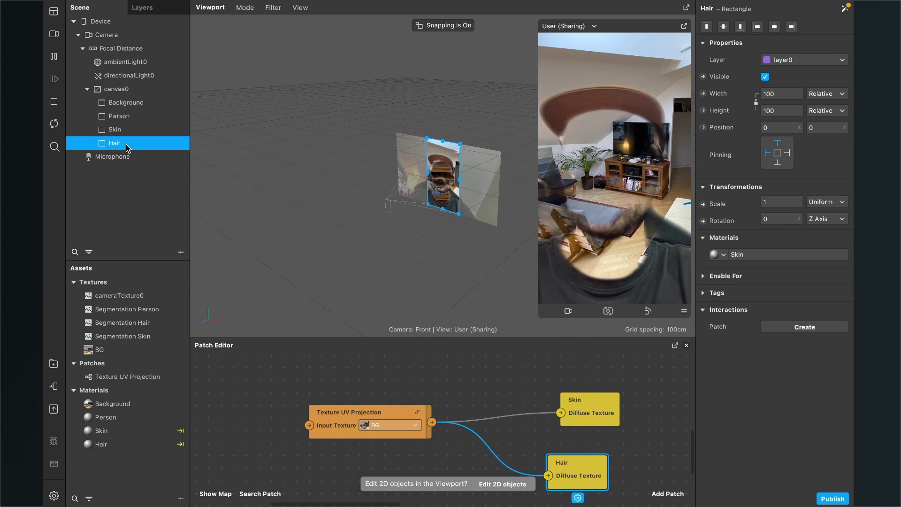
left_click(741, 258)
left_click(746, 327)
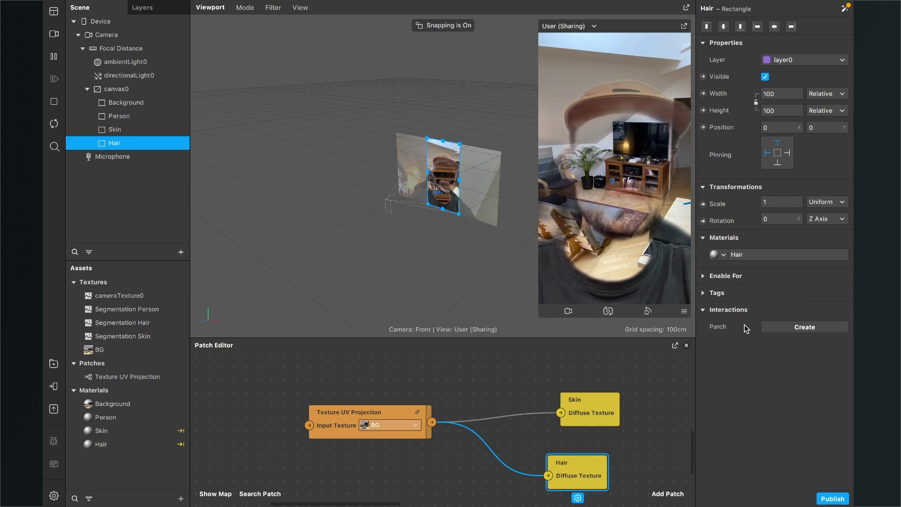